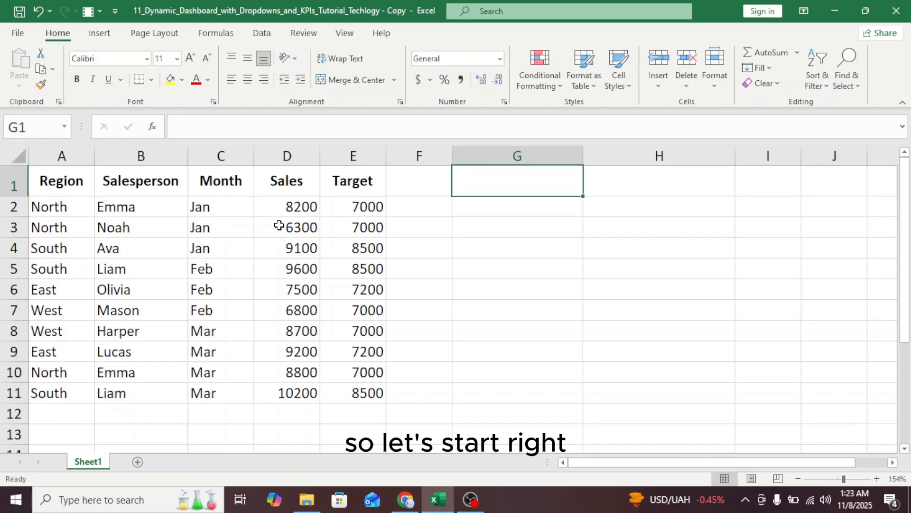
Enter the heading "Dashboar Summary" in cell G1.
type("a")
key("BackSpace")
type("Da")
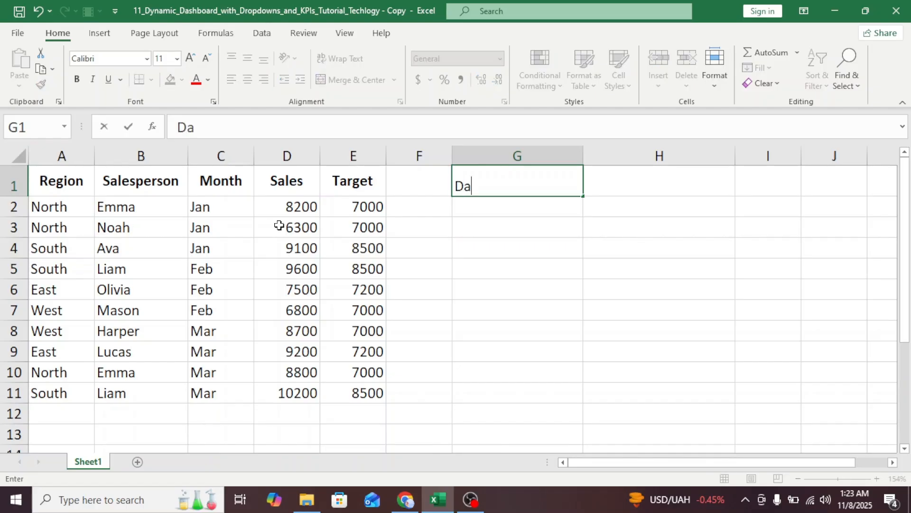
type("shboar")
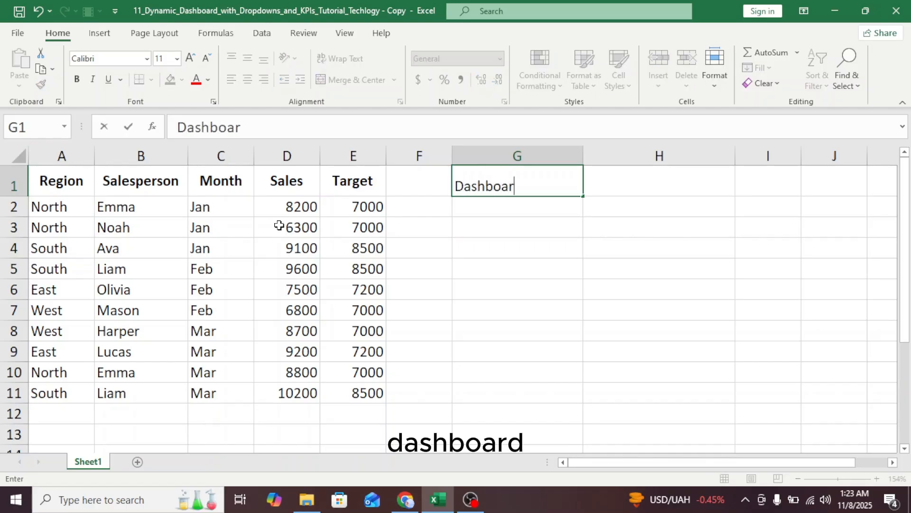
type(" uary")
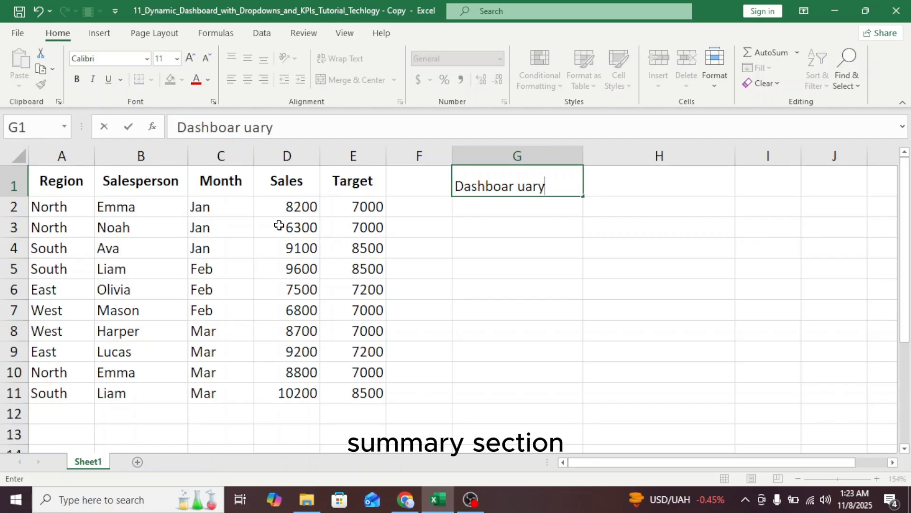
key("BackSpace")
key("BackSpace")
key("BackSpace")
key("BackSpace")
key("BackSpace")
type("Sum")
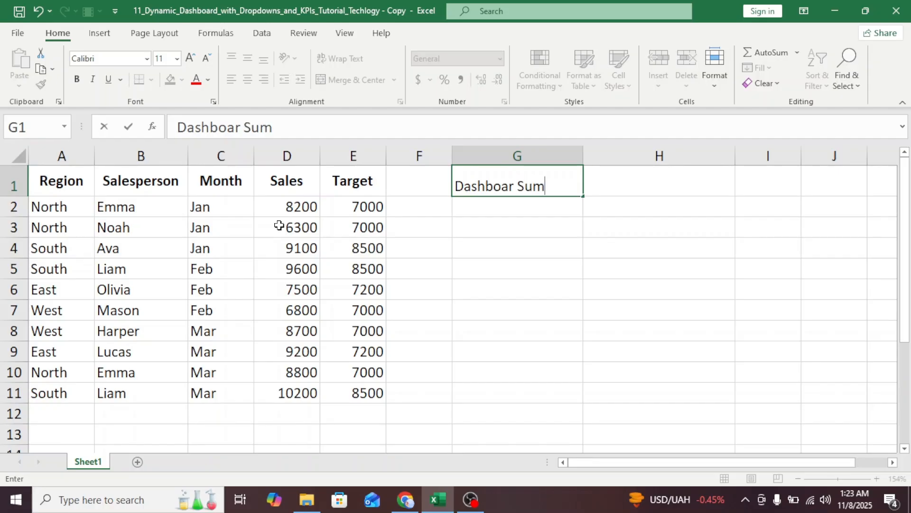
type("mary")
key("Return")
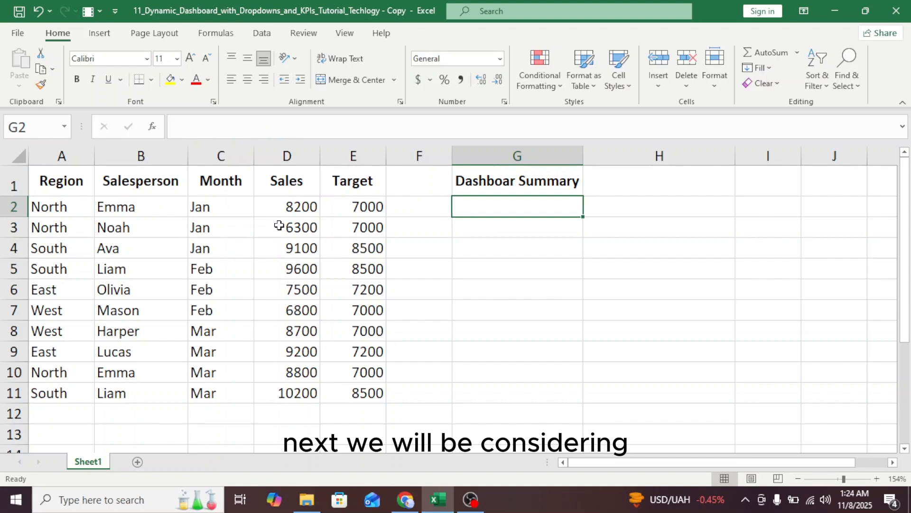
Enter the label "Drop Down" in cell G2, under the summary heading.
type("DRo")
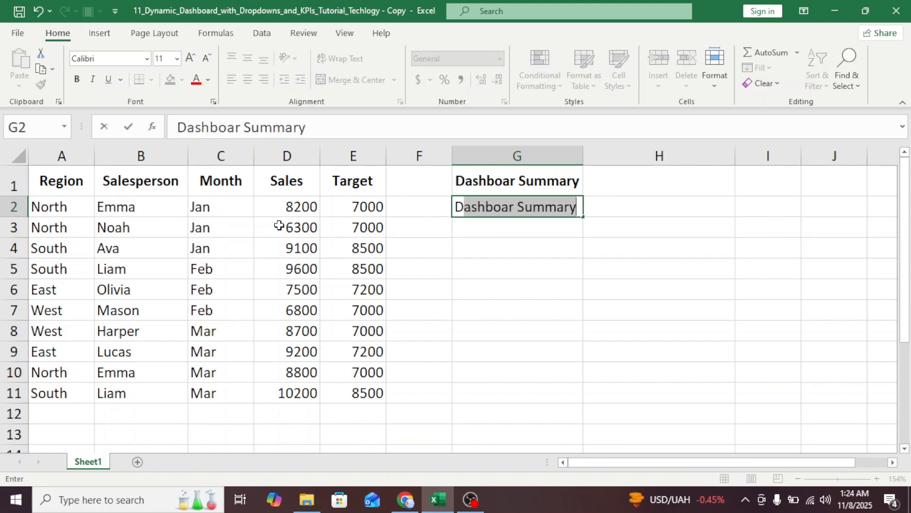
key("BackSpace")
key("BackSpace")
type("ro")
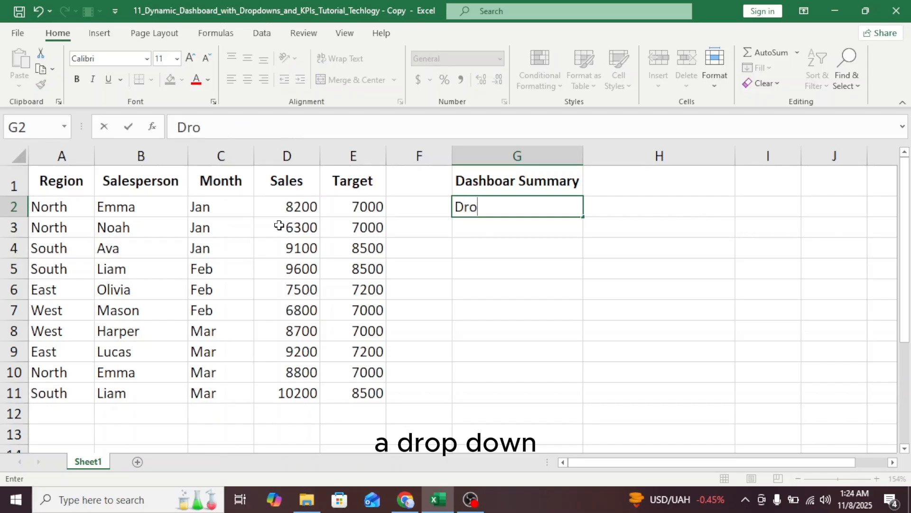
type("p Down")
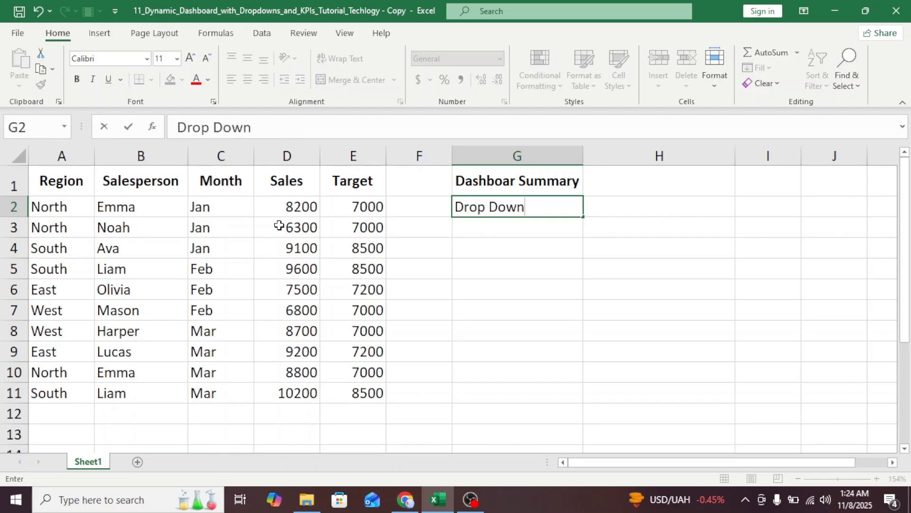
key("Return")
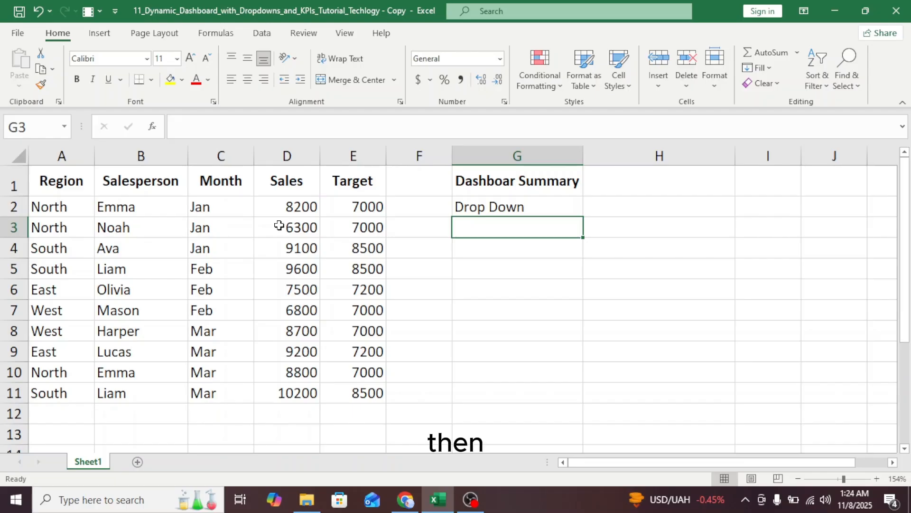
Enter the label "Total sales:" in cell G3.
type("T")
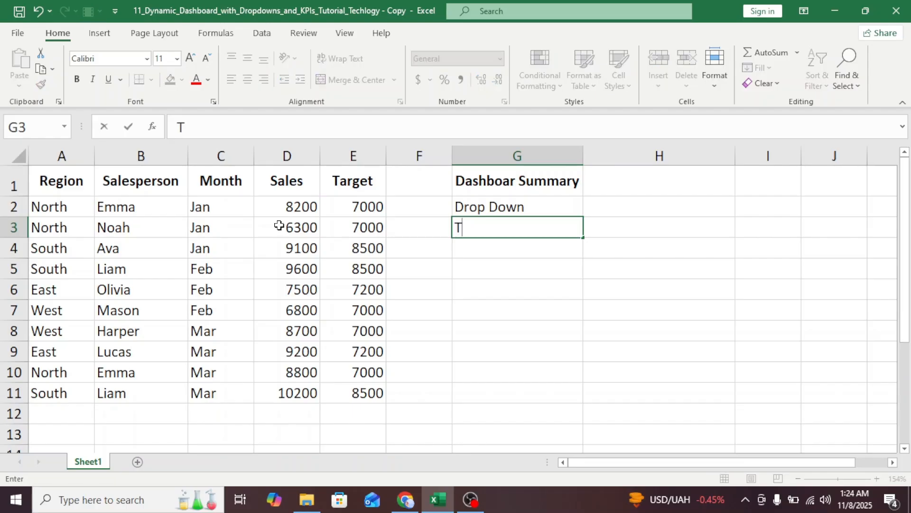
type("otal al")
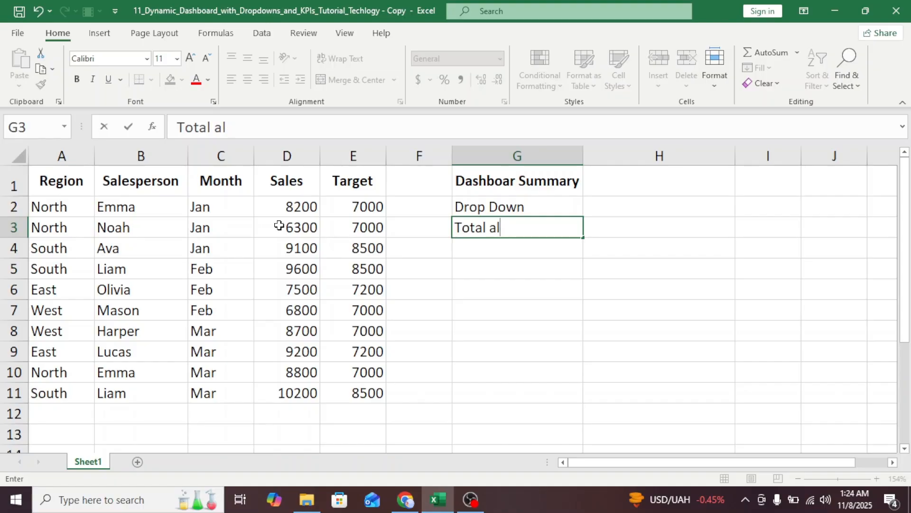
key("BackSpace")
key("BackSpace")
type("sales:")
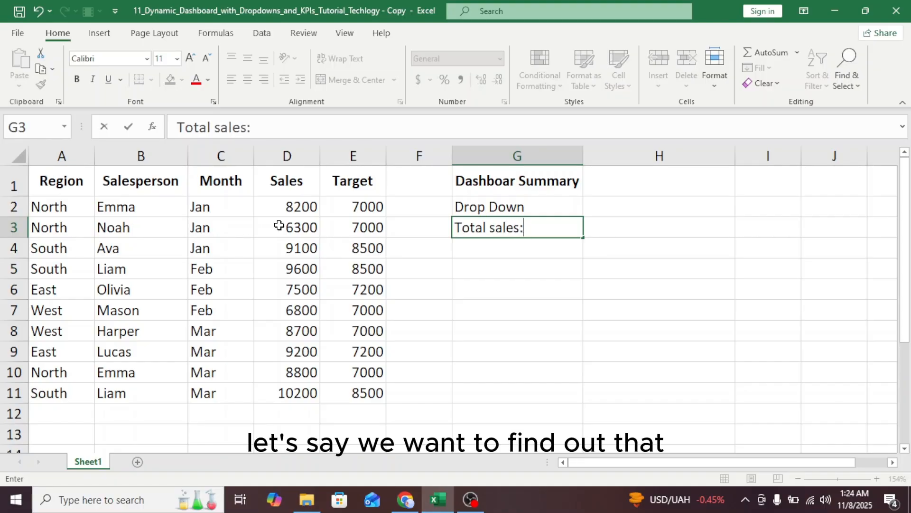
key("Return")
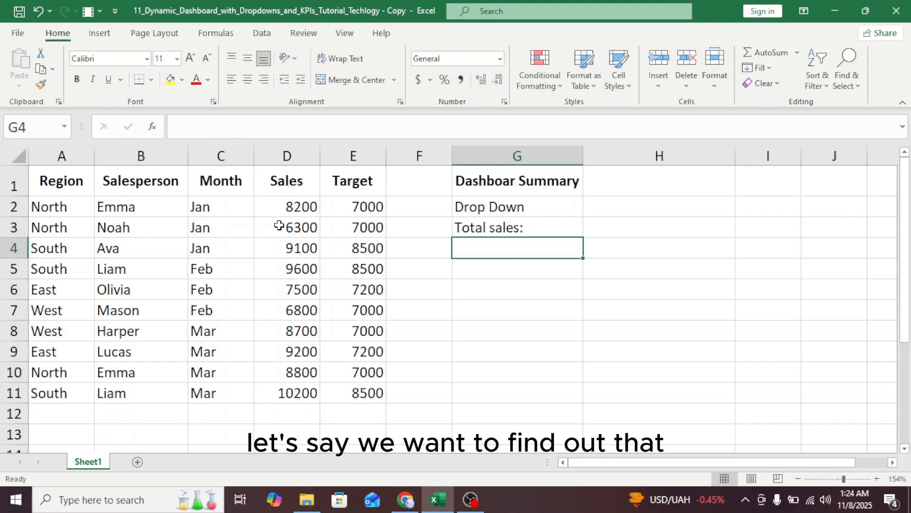
Enter the label "Total Target:" in cell G4, correcting the autocompleted text.
type("To")
key("Tab")
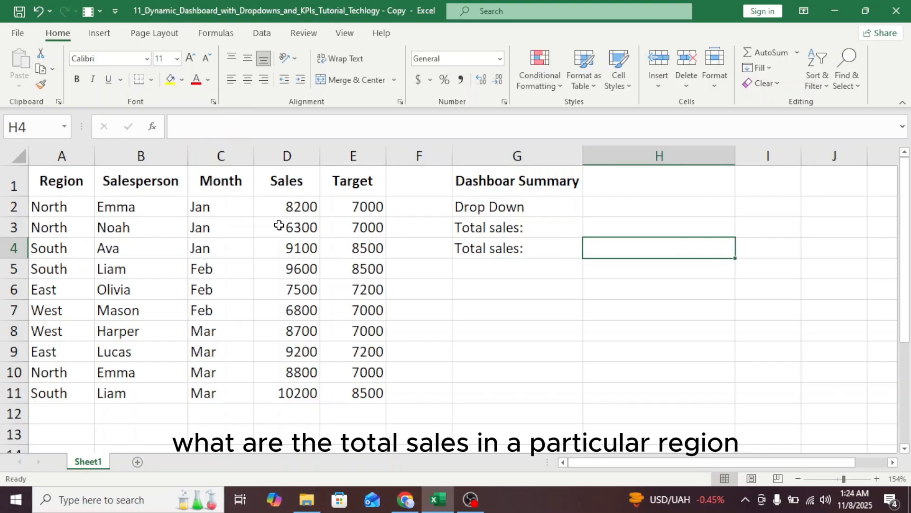
key("Left")
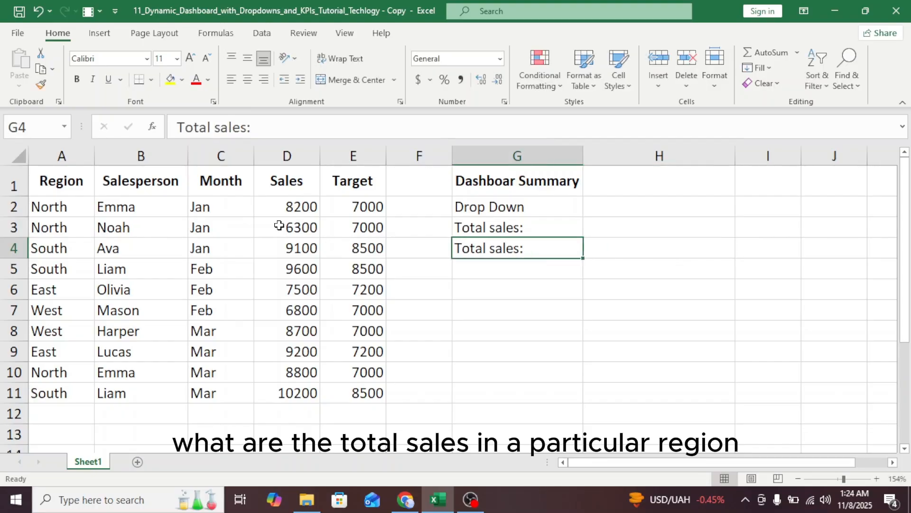
double_click(528, 248)
key("BackSpace")
key("BackSpace")
key("BackSpace")
key("BackSpace")
key("BackSpace")
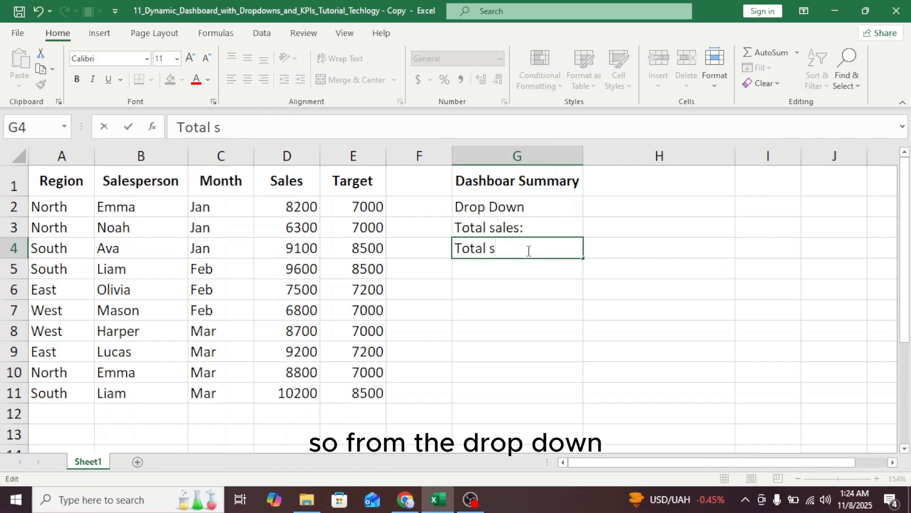
key("BackSpace")
type("T")
key("BackSpace")
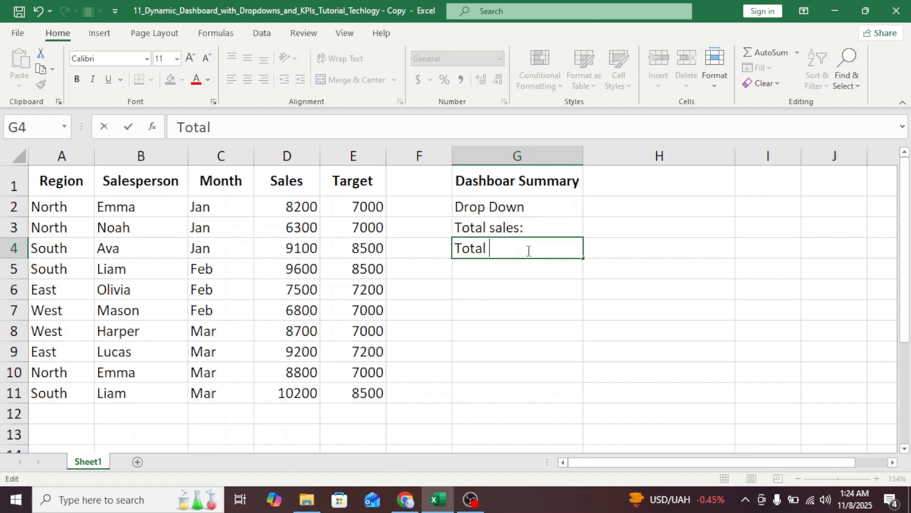
type("Target:")
key("Return")
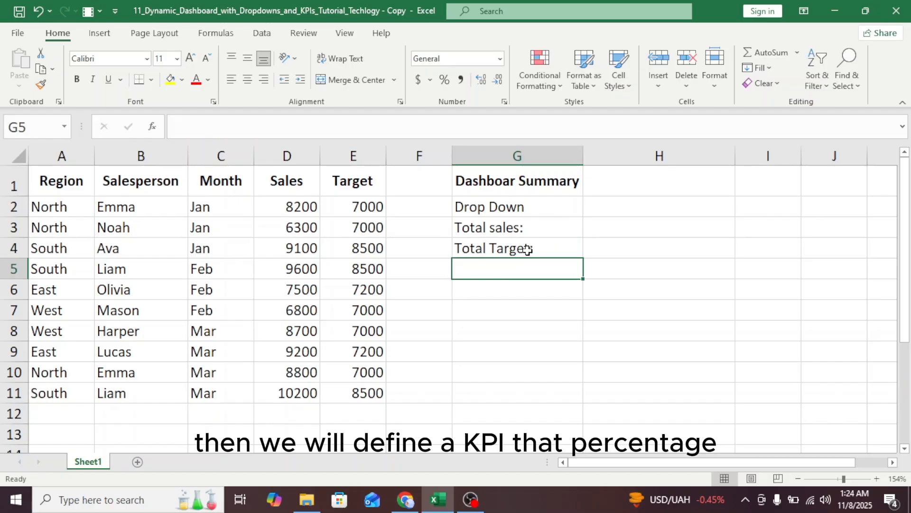
Enter the KPI label "%Achieved" in cell G5.
type("%")
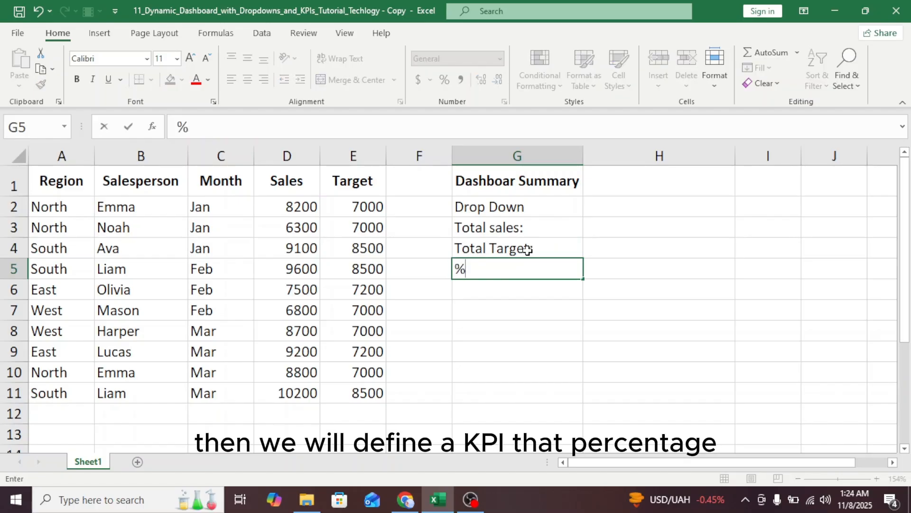
type("Achie")
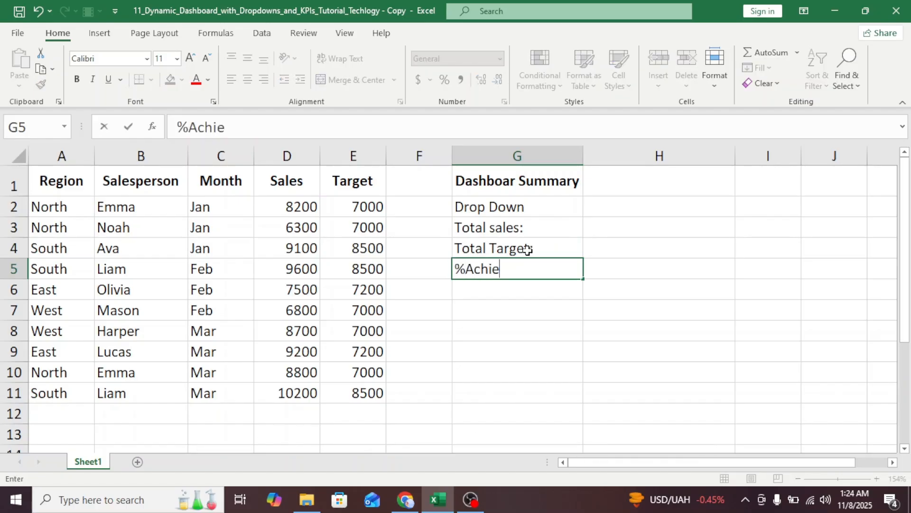
type("ved")
key("BackSpace")
type("ed")
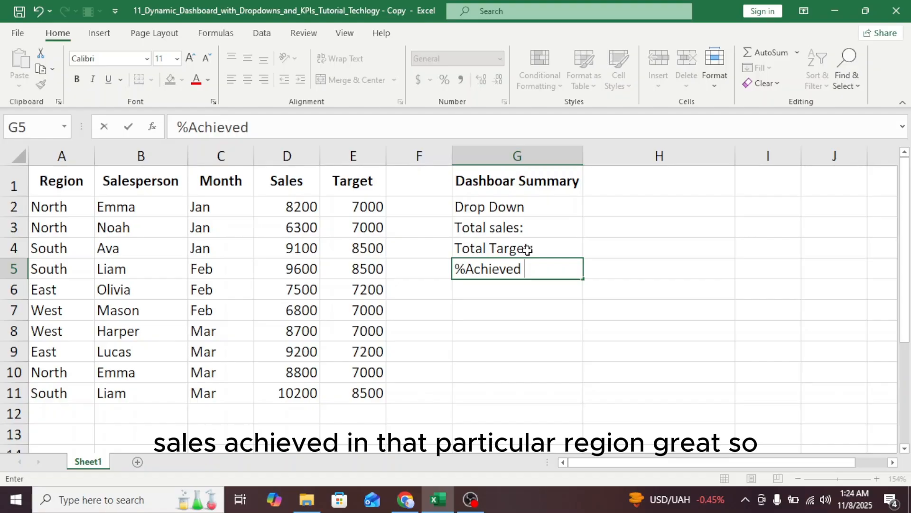
left_click(528, 250)
left_click_drag(505, 183, 601, 256)
left_click(590, 233)
left_click(596, 207)
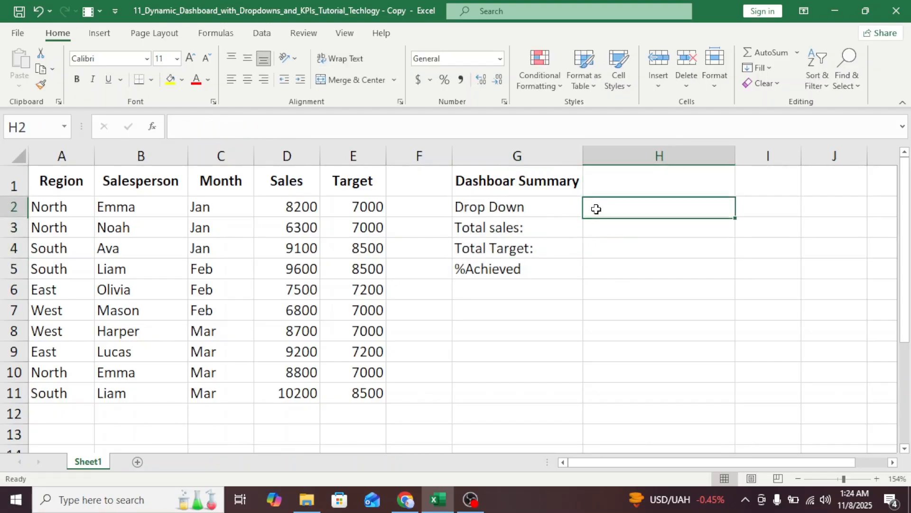
Add list data validation to cell G2, using the region cells =$A$2:$A$11 as the source.
left_click(525, 210)
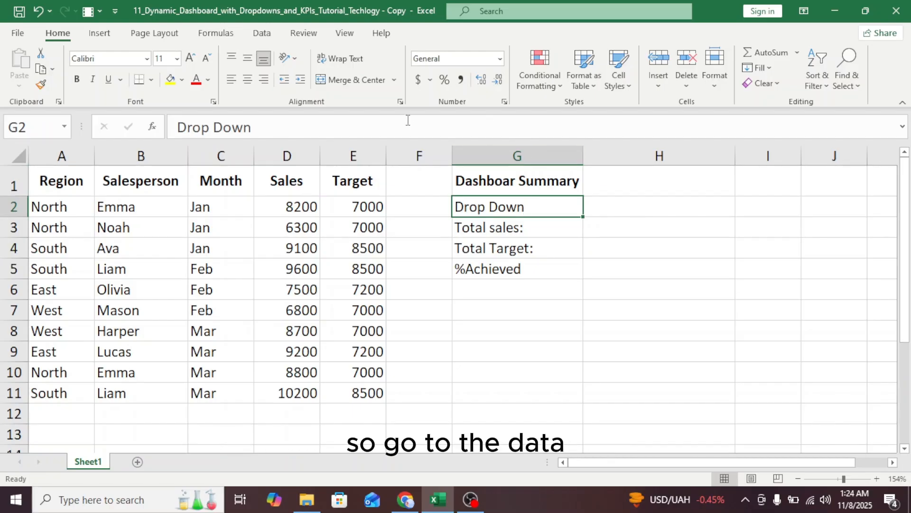
left_click(262, 33)
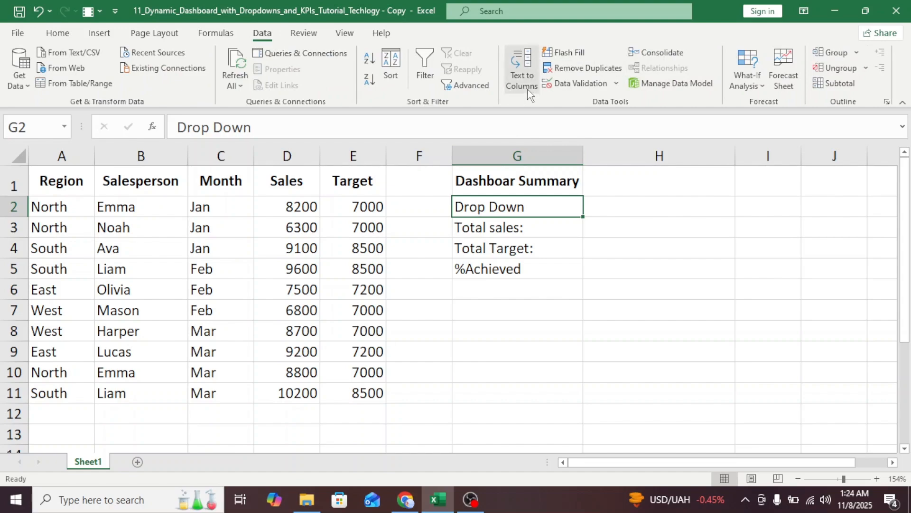
left_click(567, 84)
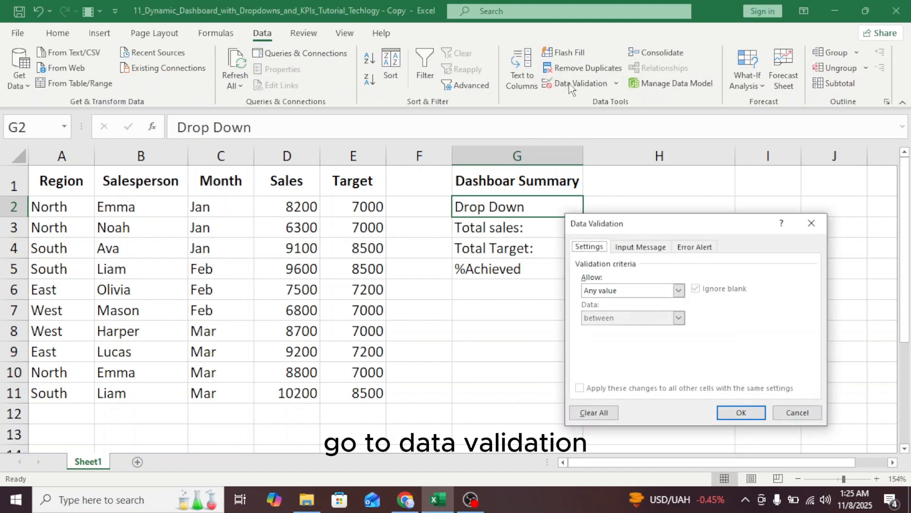
left_click(672, 290)
left_click(619, 328)
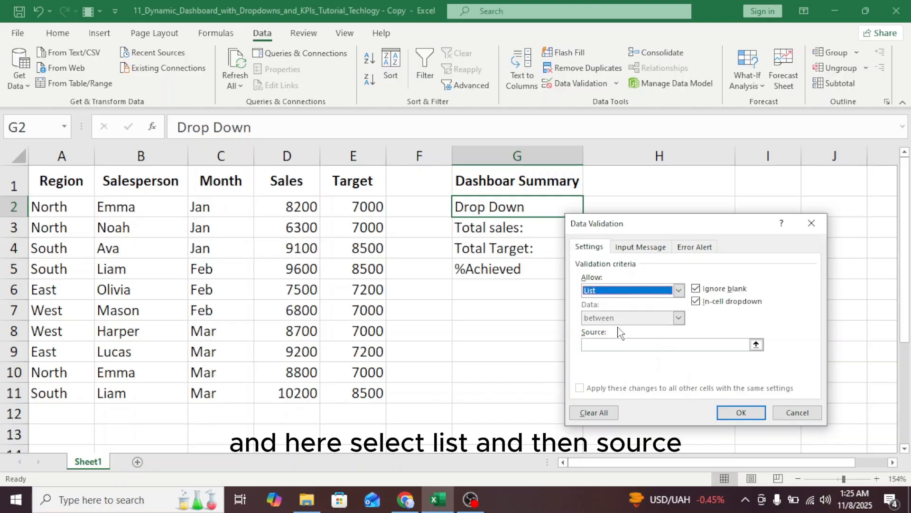
left_click(642, 345)
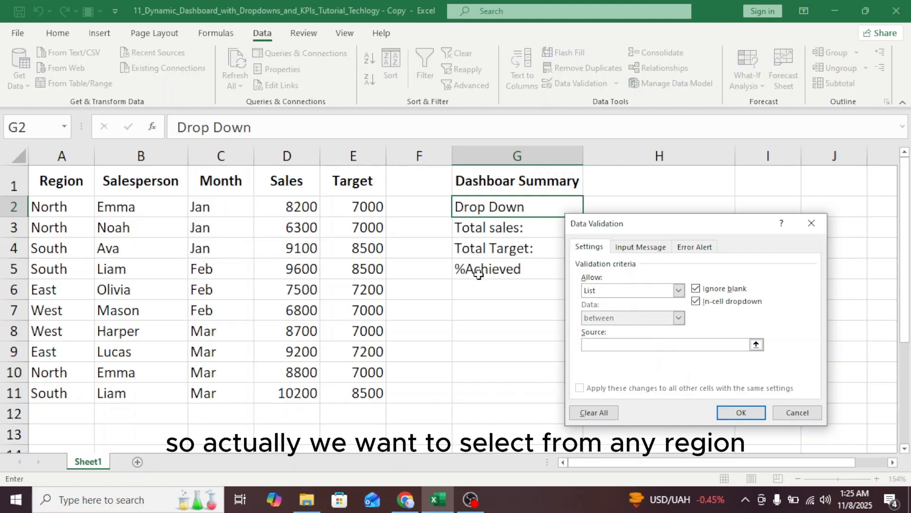
left_click_drag(613, 236, 637, 245)
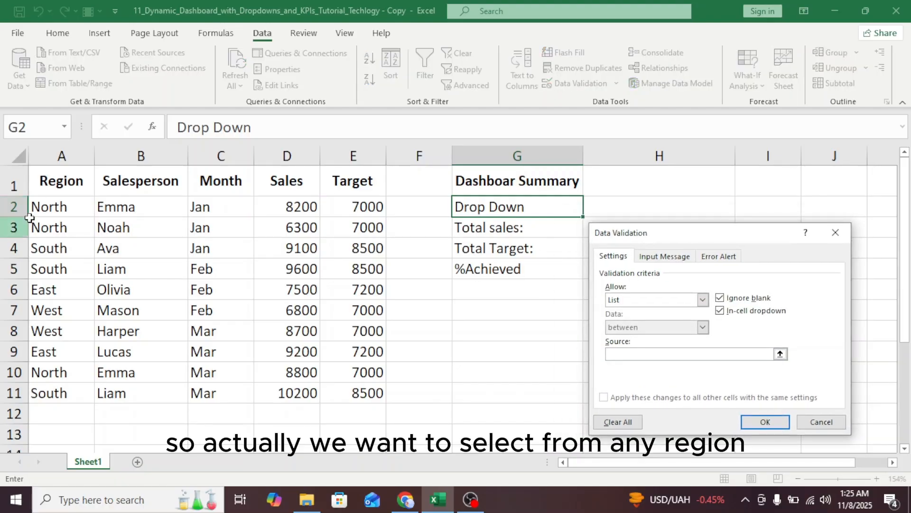
left_click(58, 208)
left_click_drag(58, 208, 48, 394)
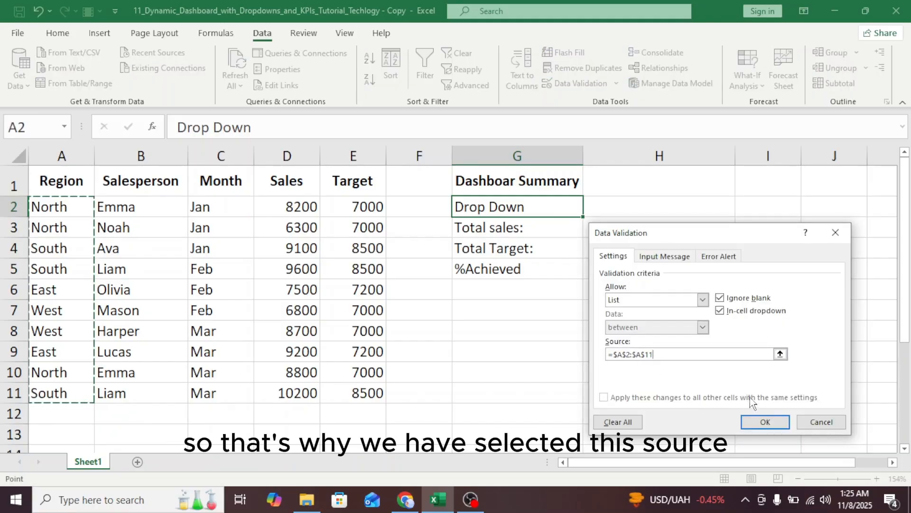
left_click(771, 424)
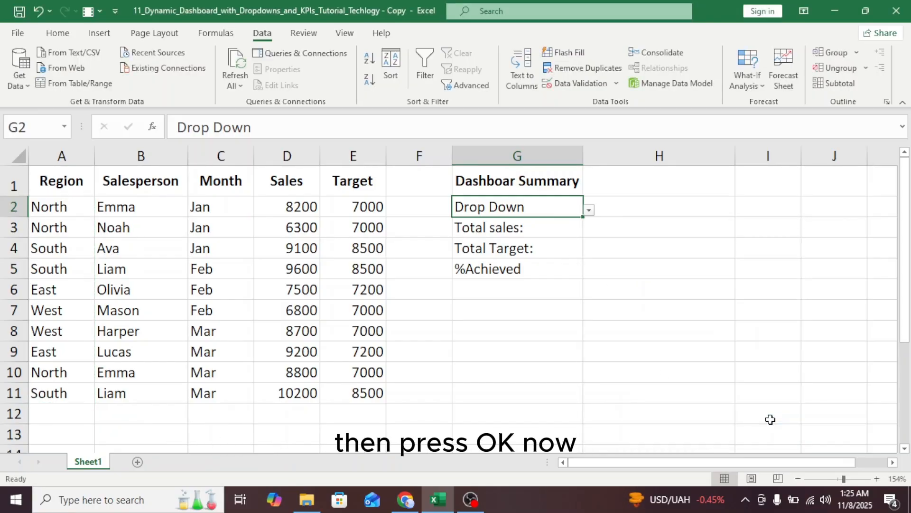
Try the region dropdown in G2 with South, and set the region to West.
left_click(589, 211)
left_click(461, 251)
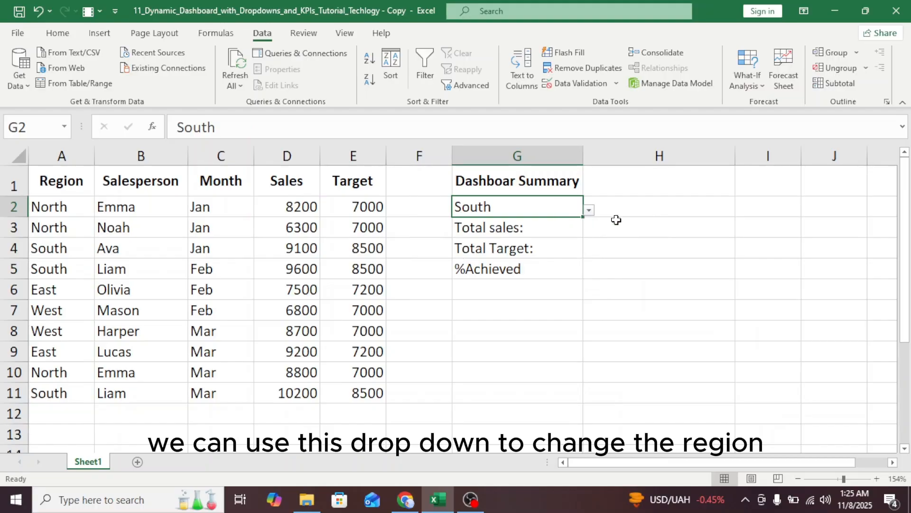
left_click(589, 209)
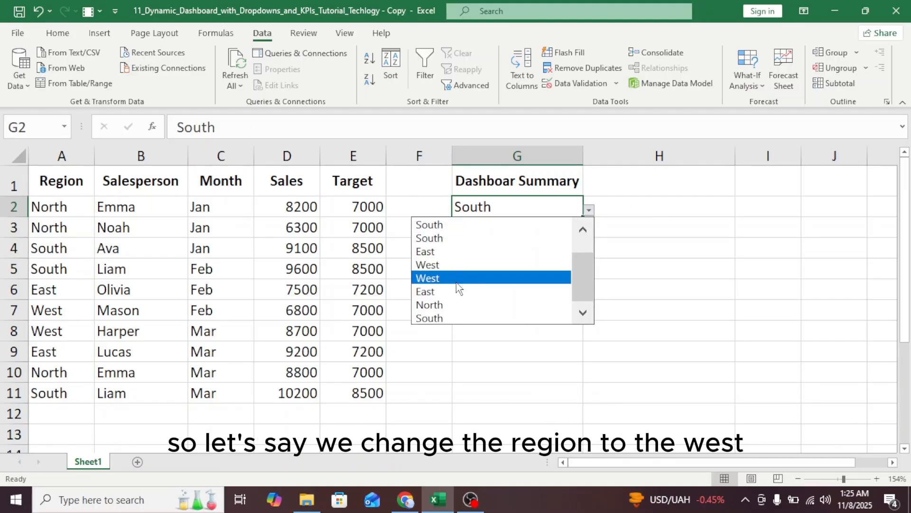
left_click(455, 280)
left_click(594, 329)
left_click(587, 256)
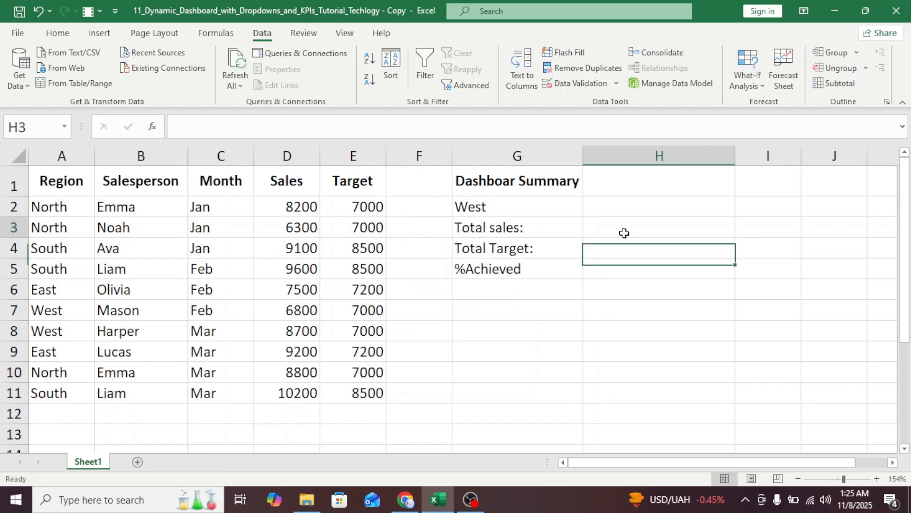
Begin a SUMIFS formula in cell H3 for the total sales.
left_click(624, 233)
type("=")
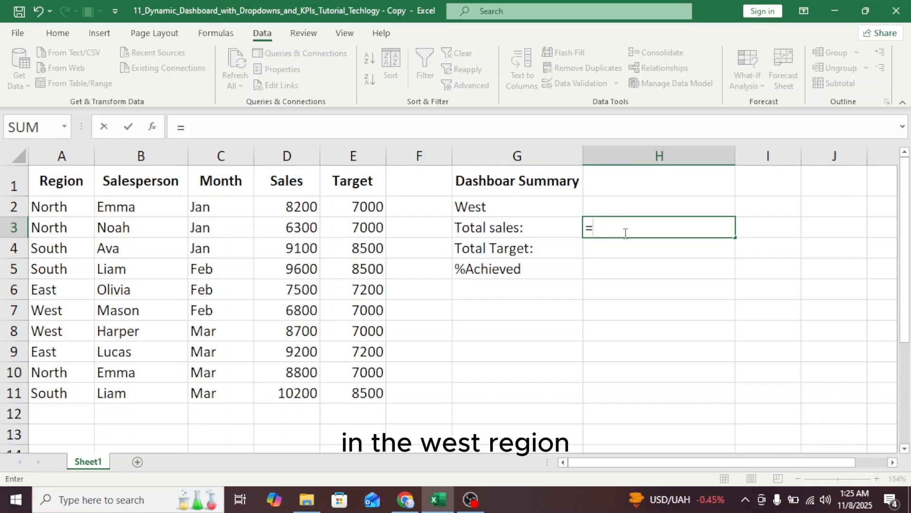
type("SUJMI")
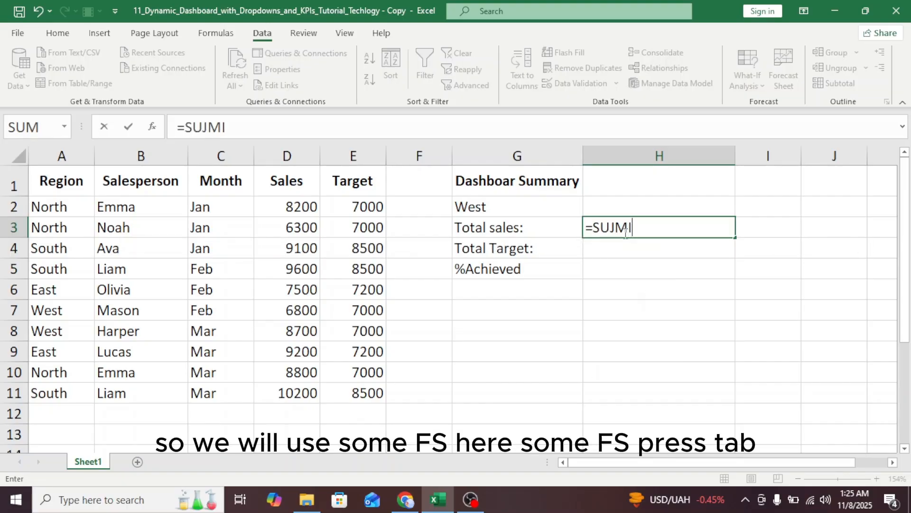
key("BackSpace")
key("BackSpace")
key("BackSpace")
key("Down")
key("Down")
key("Down")
key("Down")
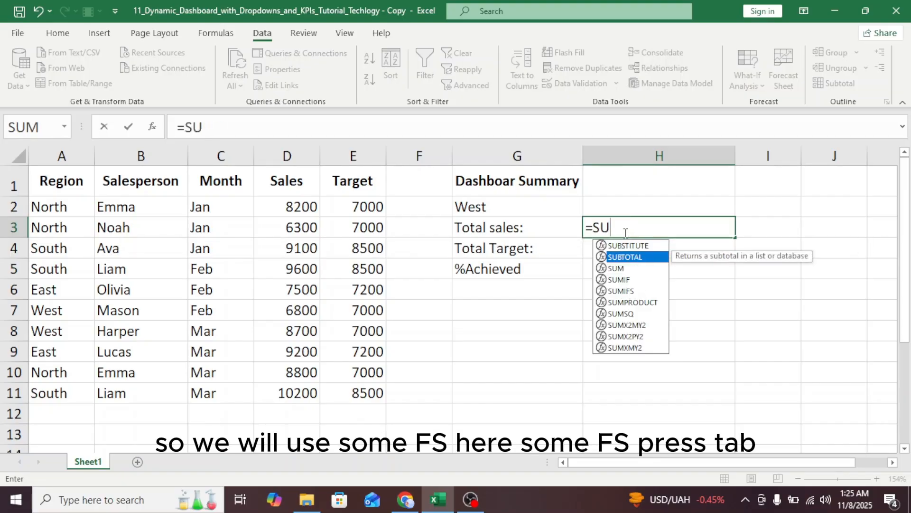
key("Tab")
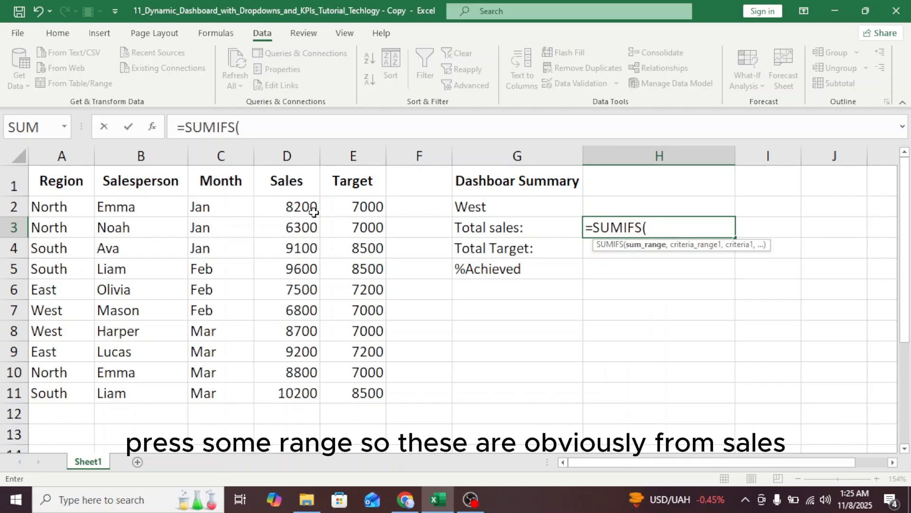
Give the H3 SUMIFS the sum range D2:D11, the criteria range A2:A11 and cell G2 as the criterion.
left_click_drag(301, 202, 297, 397)
type(",")
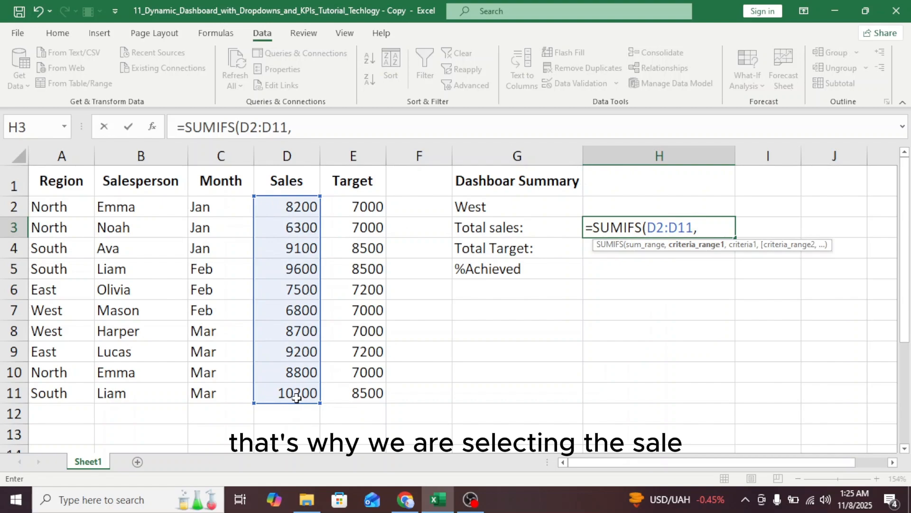
left_click_drag(43, 203, 64, 392)
type(",")
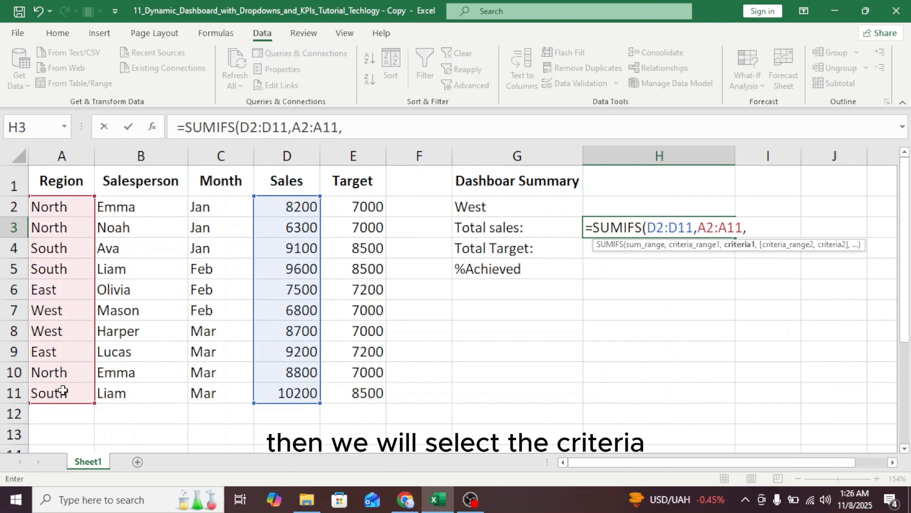
left_click(519, 210)
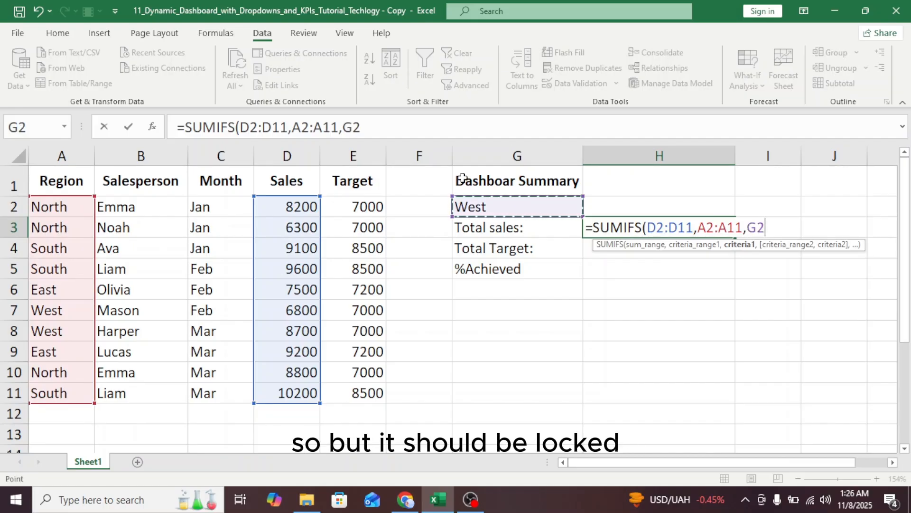
Lock the criterion reference as $G$2 and complete the total sales formula =SUMIFS(D2:D11,A2:A11,$G$2).
left_click(347, 127)
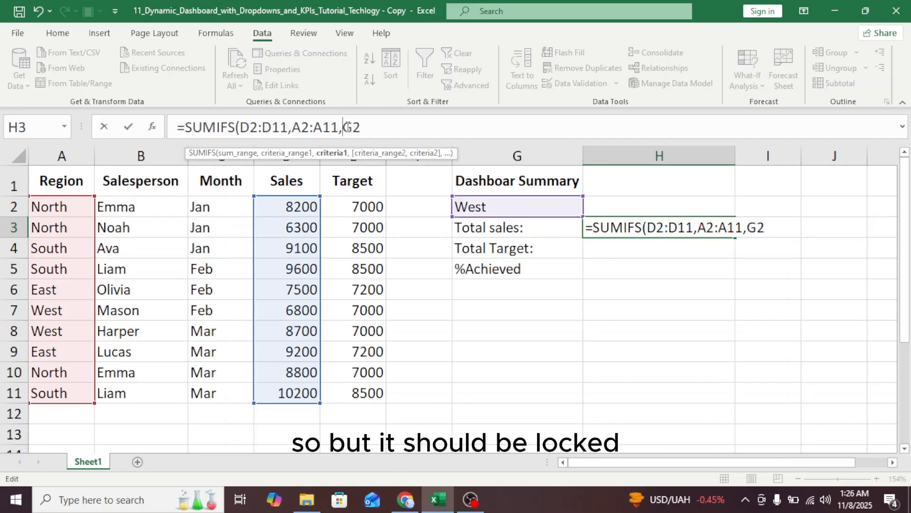
type("$")
key("Right")
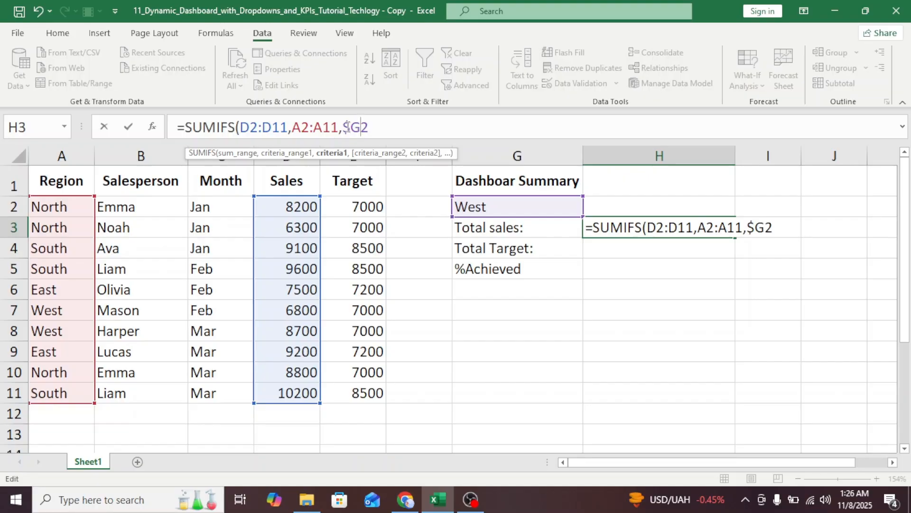
type("$")
key("Right")
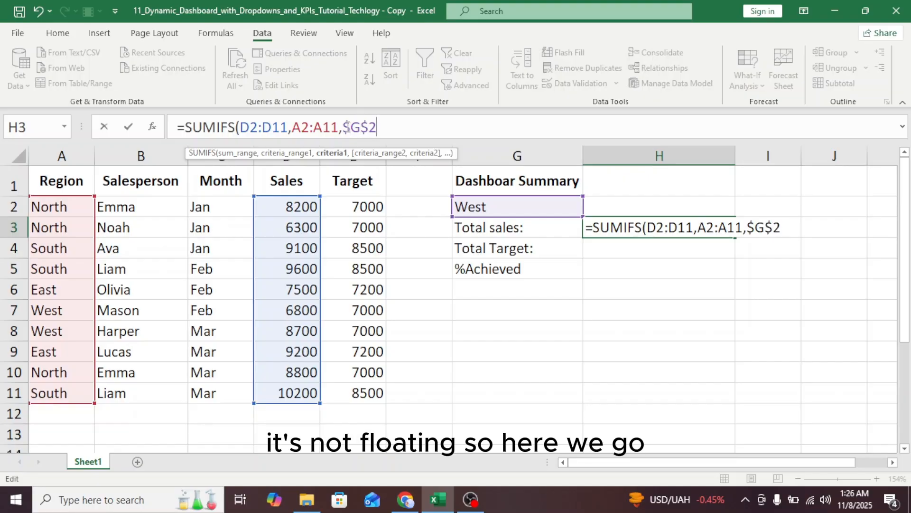
type(")")
key("Return")
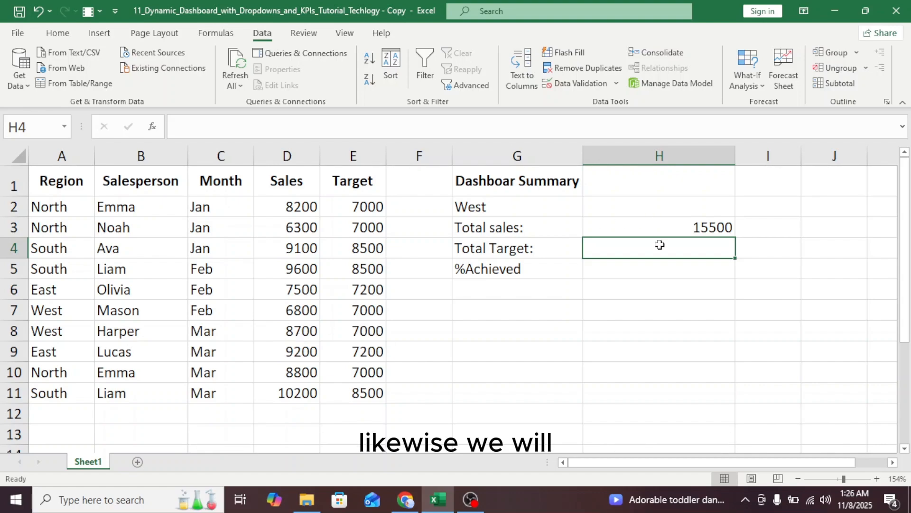
Begin a SUMIFS formula in cell H4 for the total target.
type("=")
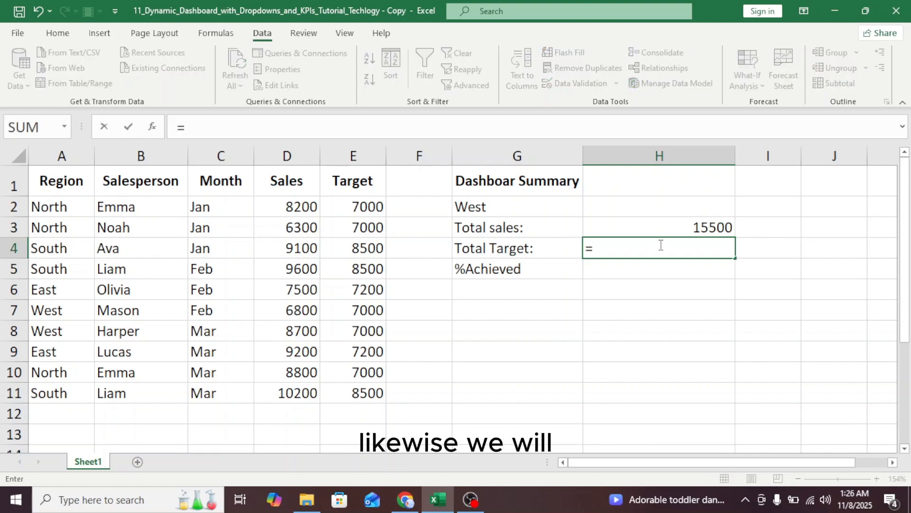
left_click(642, 228)
key("BackSpace")
key("BackSpace")
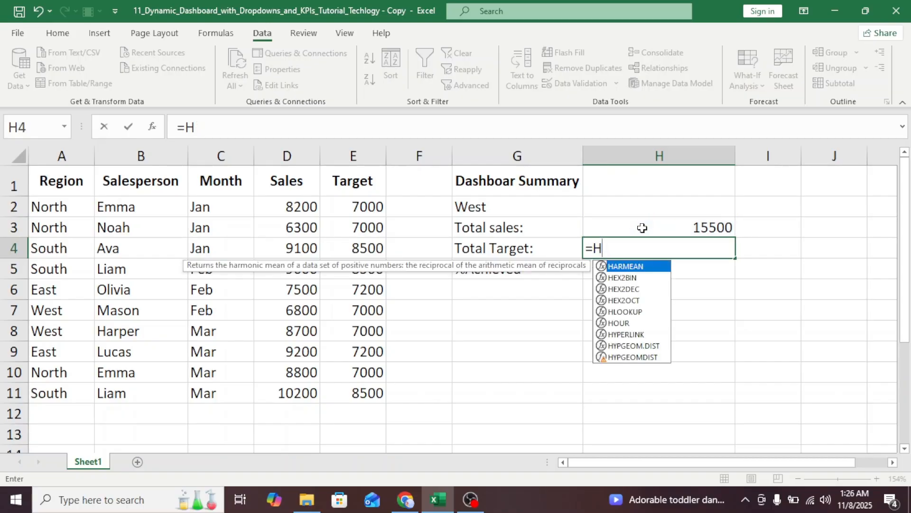
type("s")
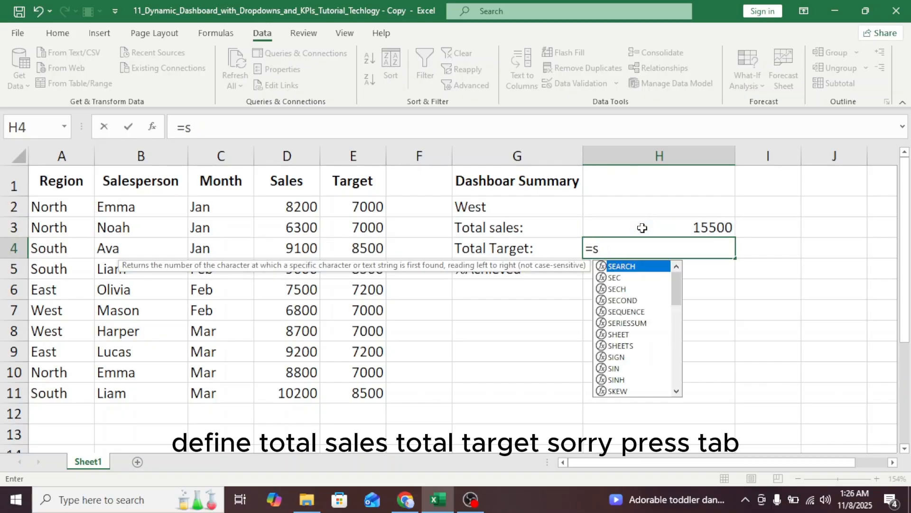
type("um")
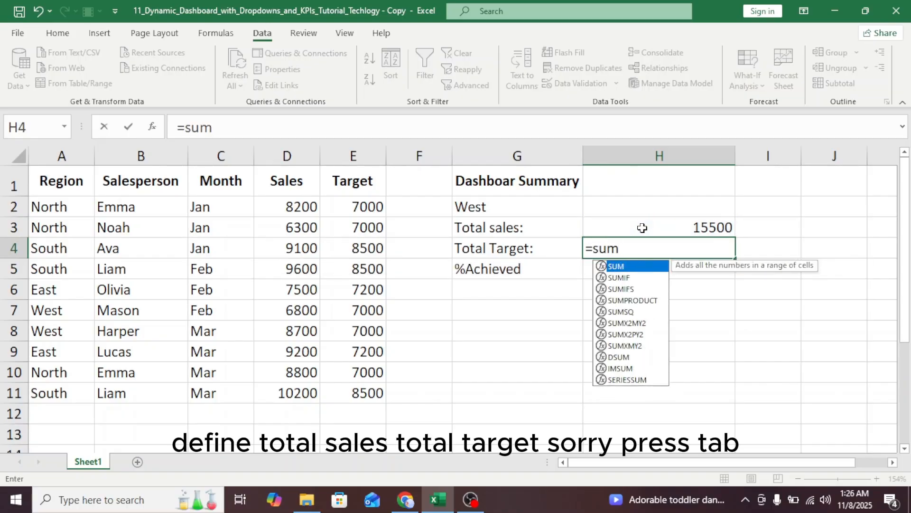
key("Down")
key("Down")
key("Tab")
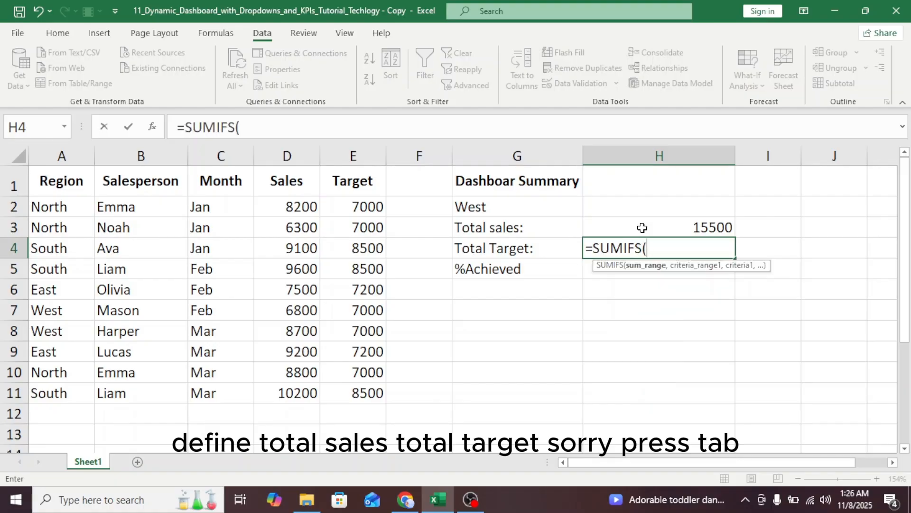
Give the H4 SUMIFS the sum range E2:E11, the criteria range A2:A11 and cell G2 as the criterion.
left_click_drag(362, 208, 369, 385)
type(",")
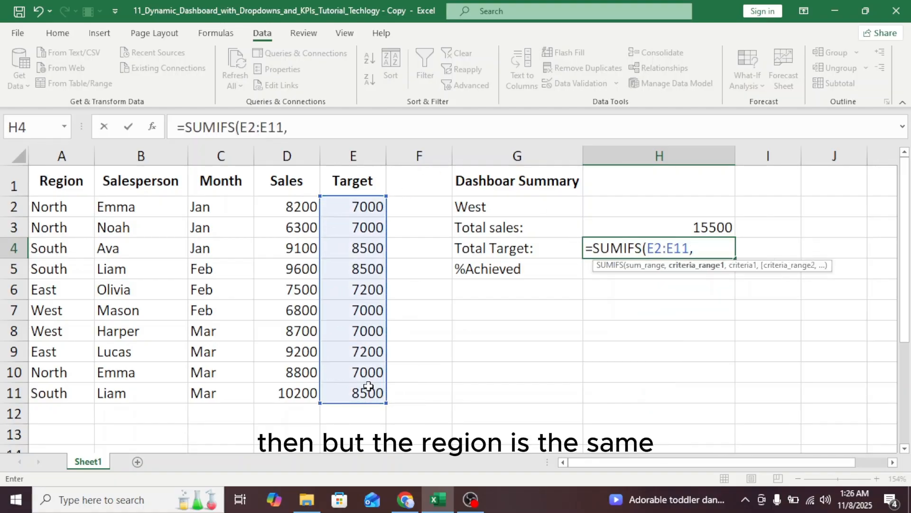
left_click_drag(71, 209, 79, 390)
type(",")
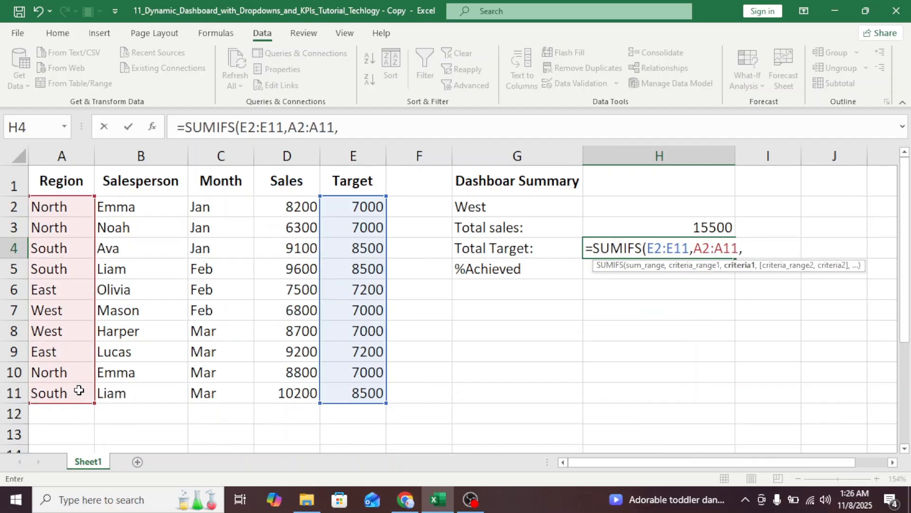
left_click(504, 210)
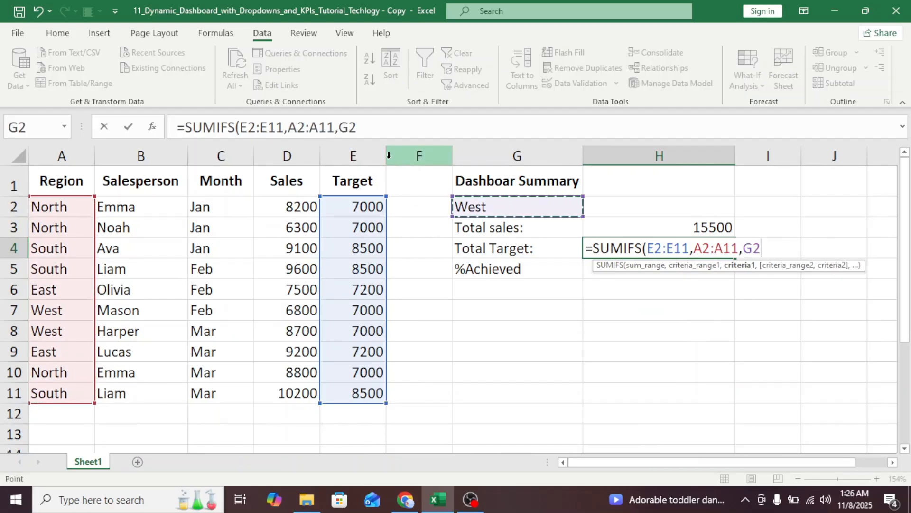
Make the region criterion absolute as $G$2 and complete the total target formula =SUMIFS(E2:E11,A2:A11,$G$2).
left_click(340, 127)
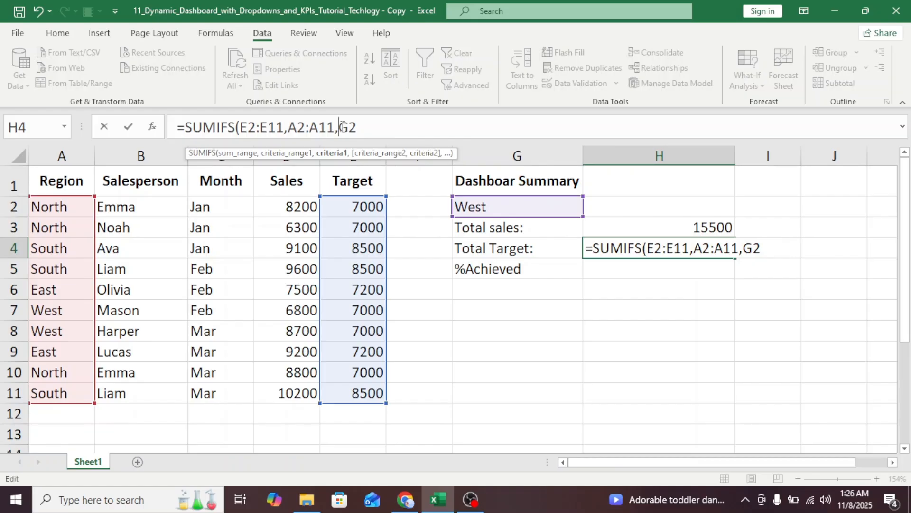
type("$")
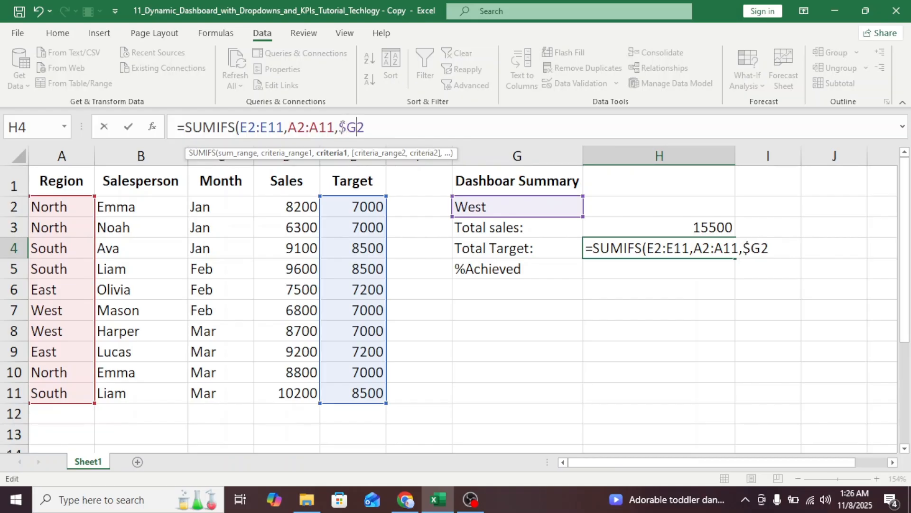
key("Right")
type("$")
key("End")
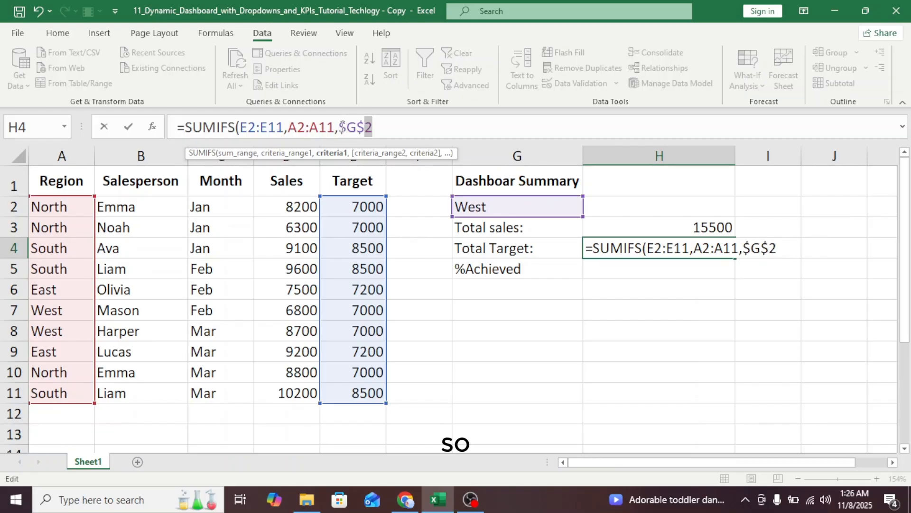
key("BackSpace")
type(")")
key("BackSpace")
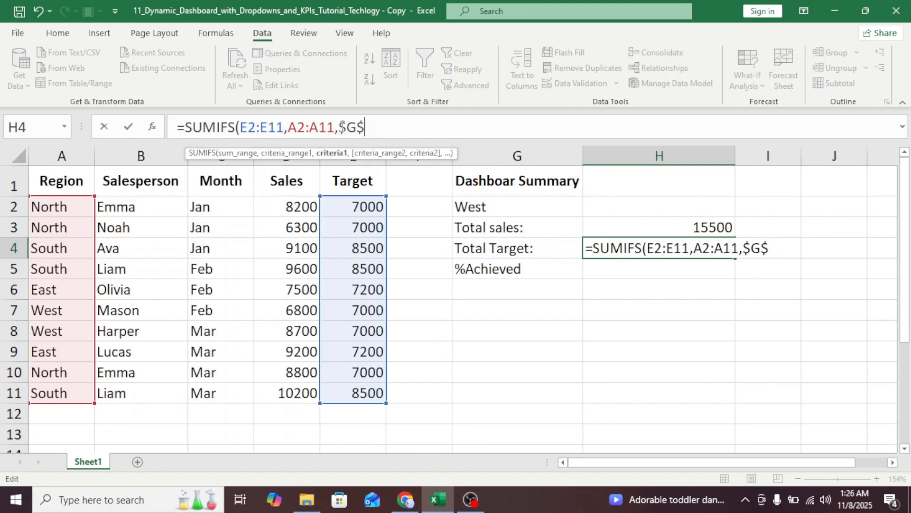
type("2)")
key("shift+Return")
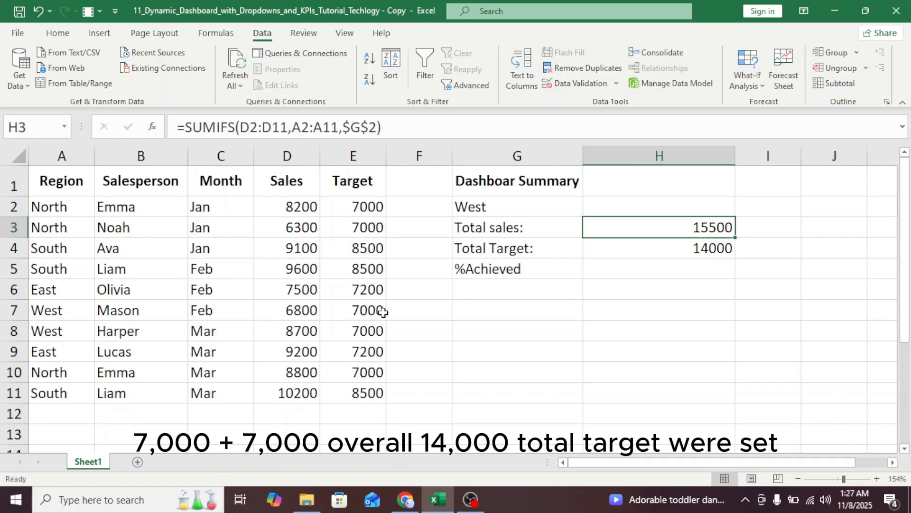
Calculate the achieved percentage in cell H5 with the formula =H3/H4.
left_click(696, 267)
type("=")
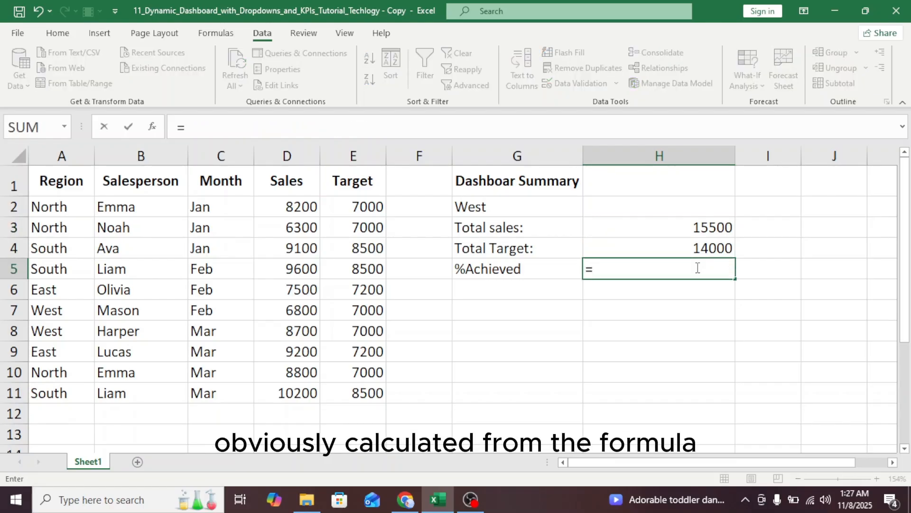
left_click(667, 222)
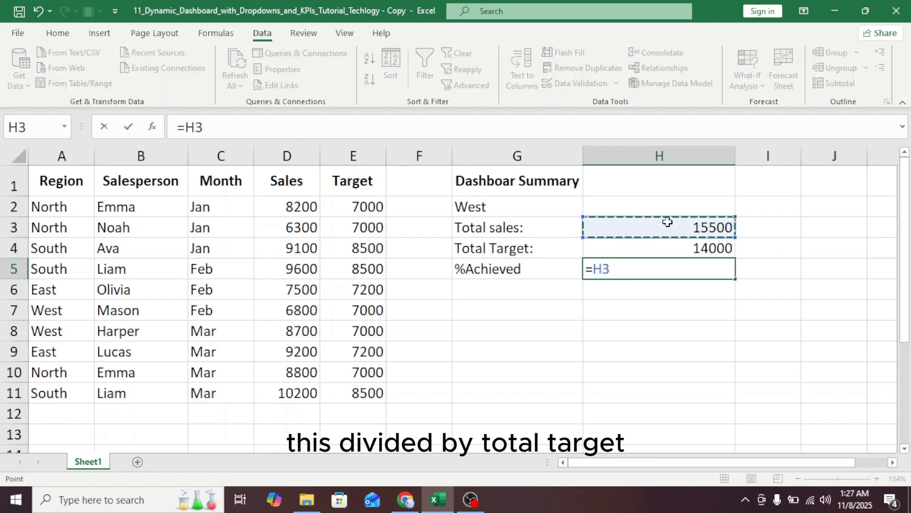
type("/")
left_click(688, 249)
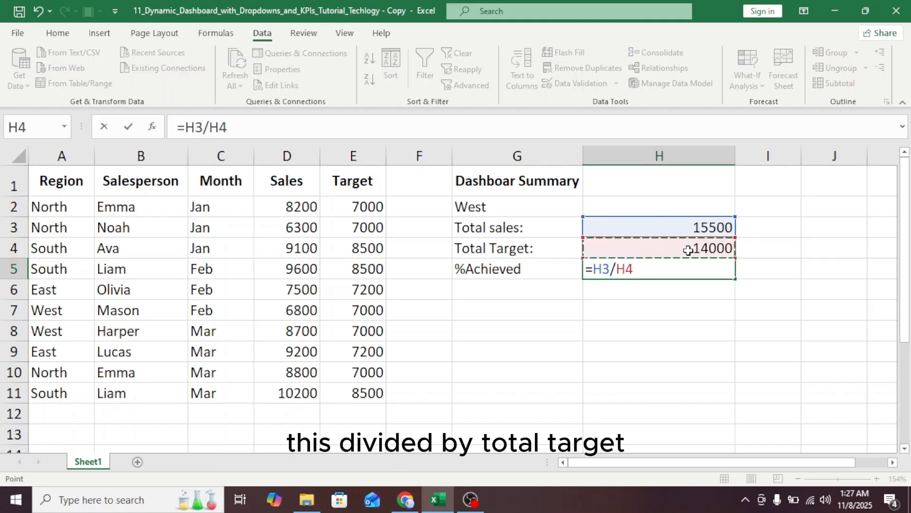
key("Return")
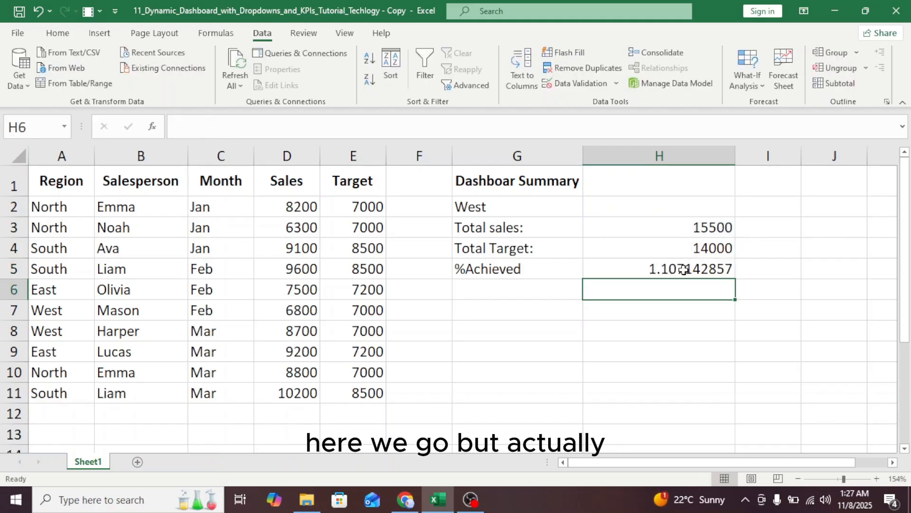
Format cell H5 as Percentage with 0 decimal places.
left_click(681, 267)
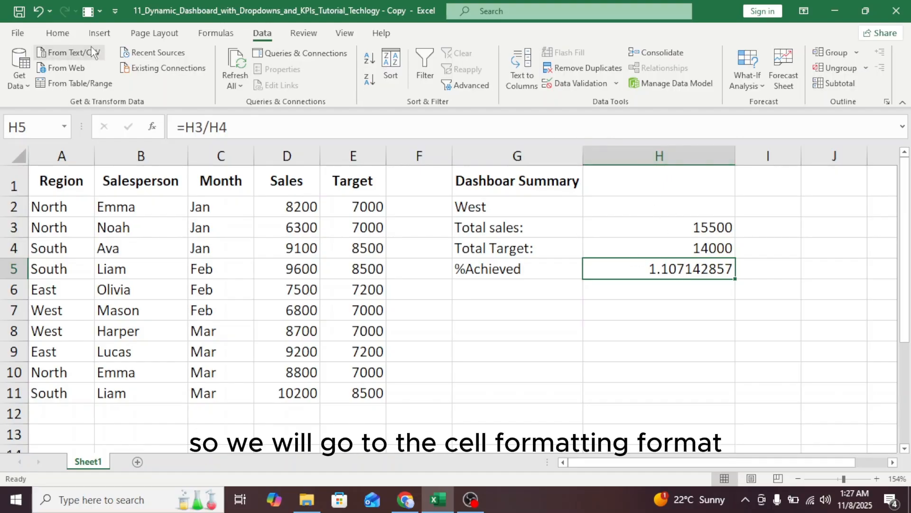
left_click(57, 35)
left_click(715, 72)
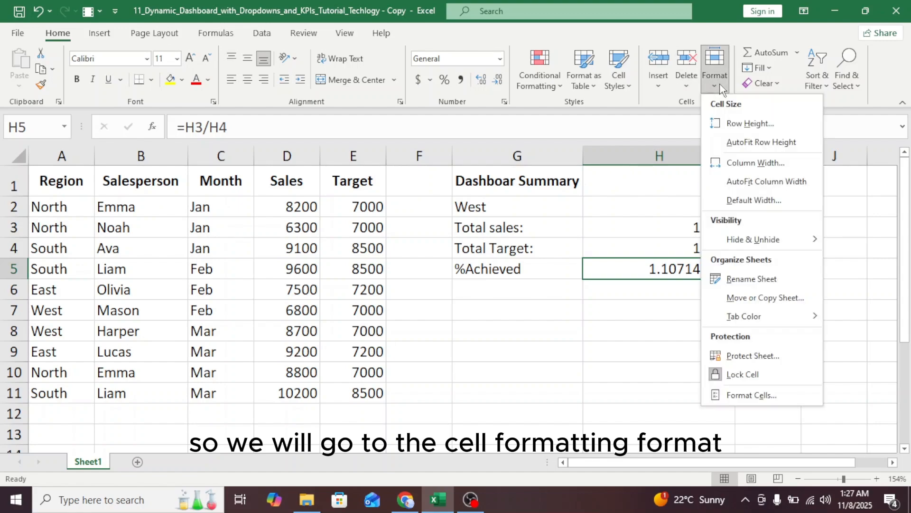
left_click(767, 395)
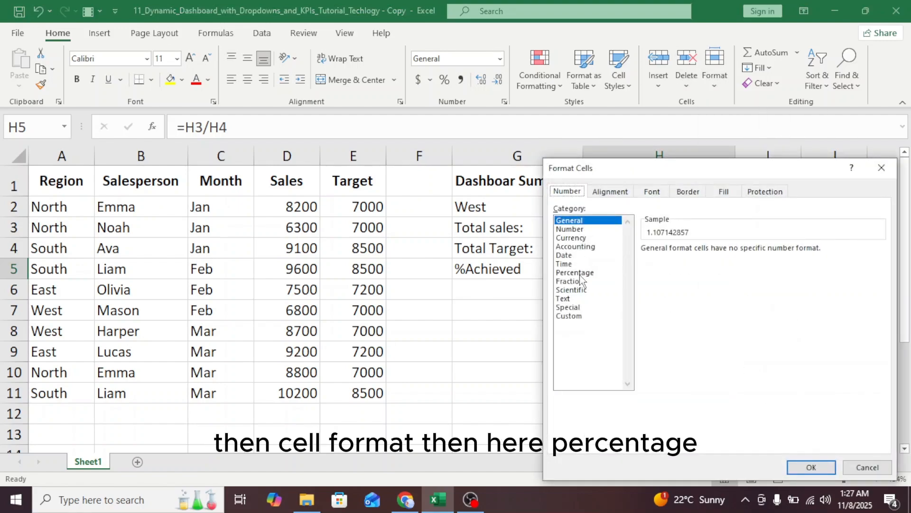
left_click(579, 273)
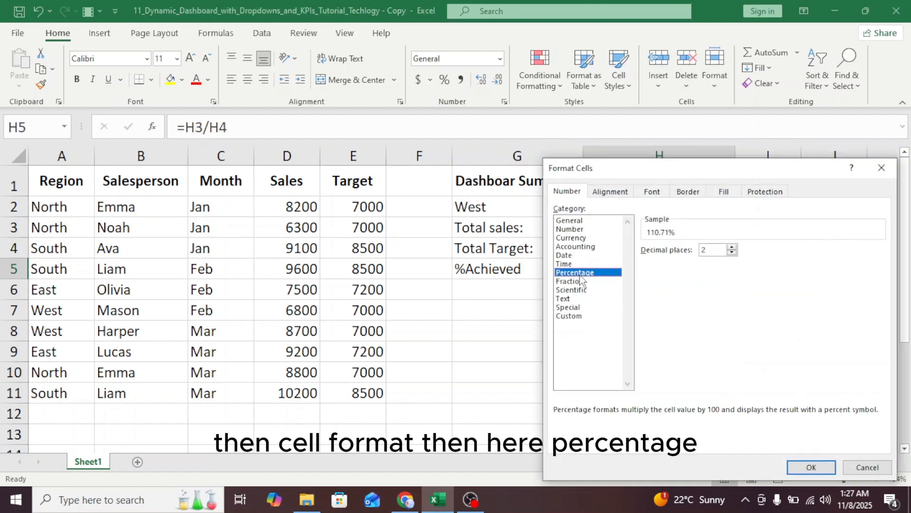
left_click(733, 252)
left_click(733, 252)
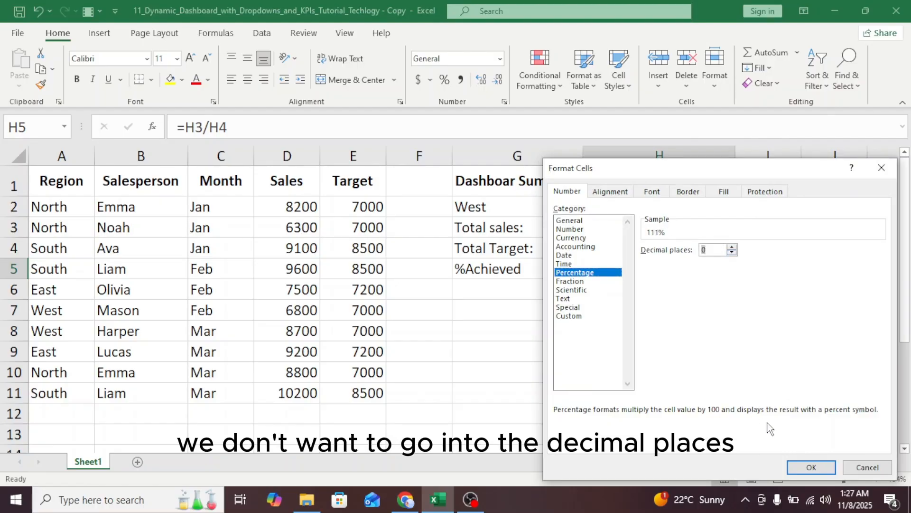
left_click(801, 472)
left_click(714, 294)
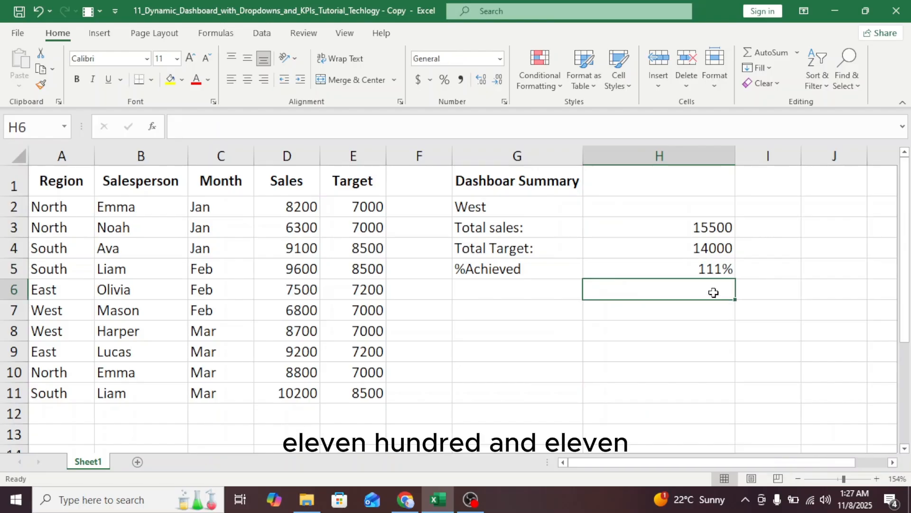
key("Up")
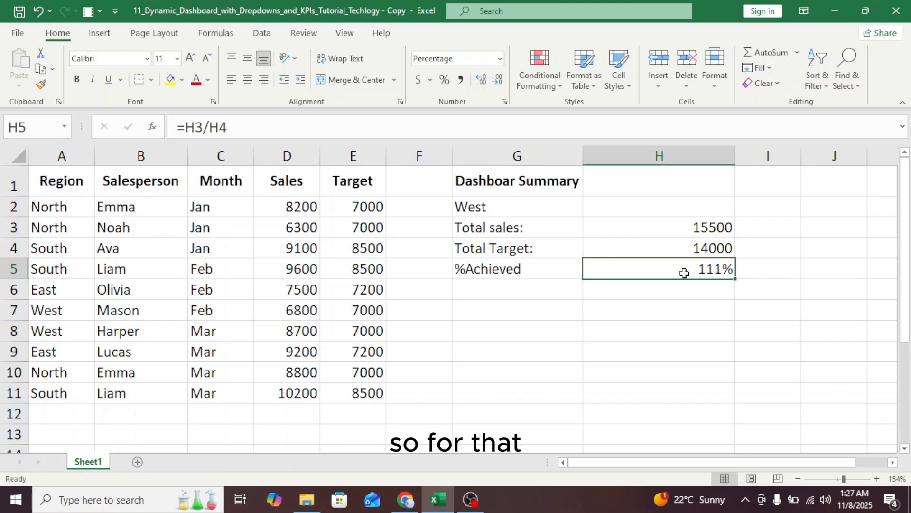
Create a conditional formatting rule for cell H5 that formats only cells whose value is greater than or equal to 1.
left_click(545, 85)
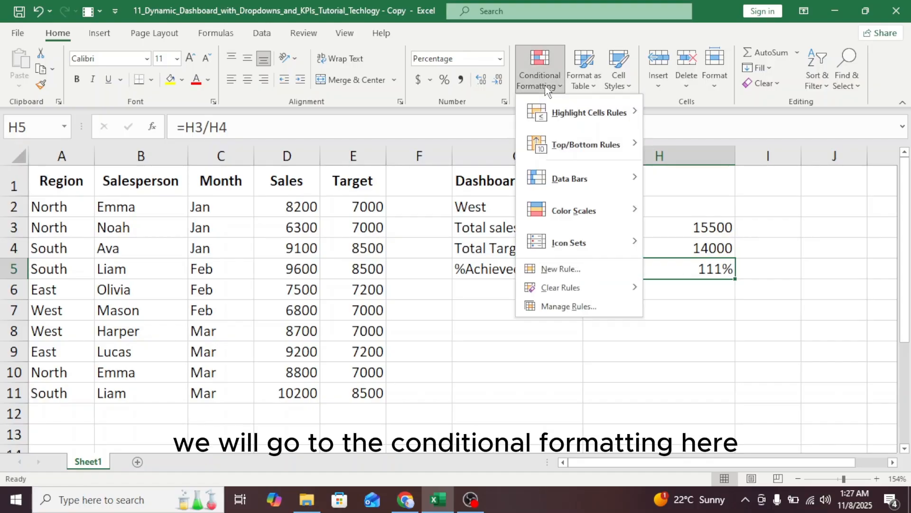
mouse_move(574, 242)
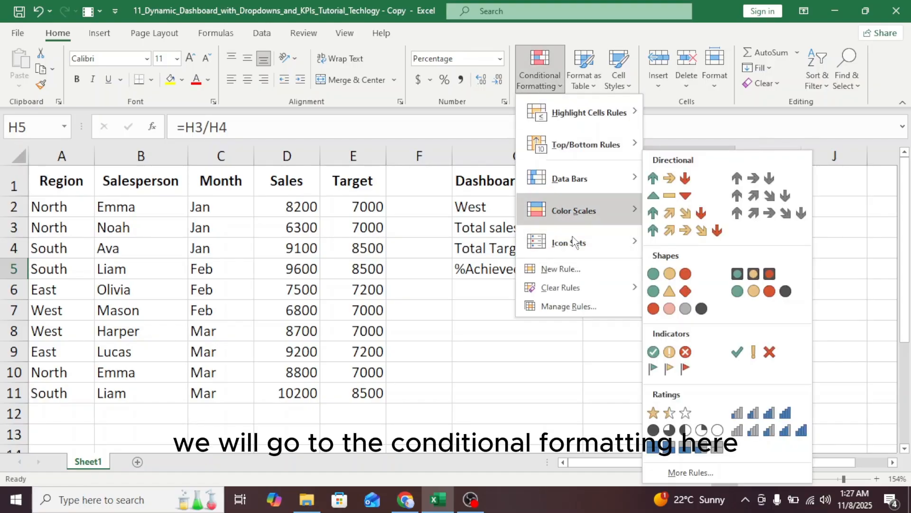
left_click(570, 268)
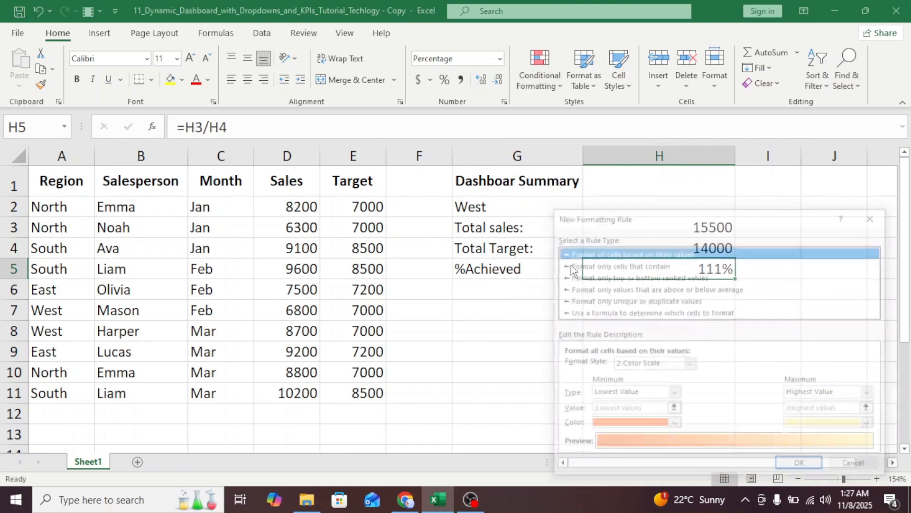
left_click(631, 265)
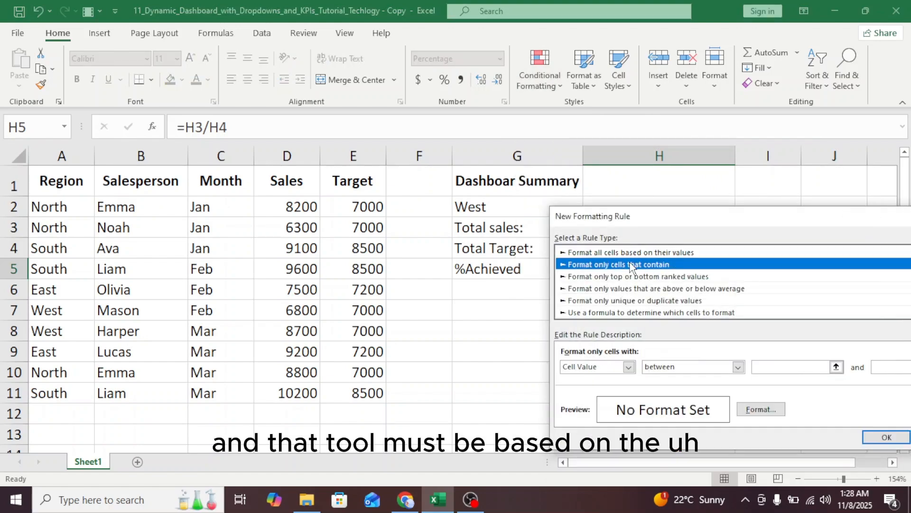
left_click_drag(634, 215, 221, 194)
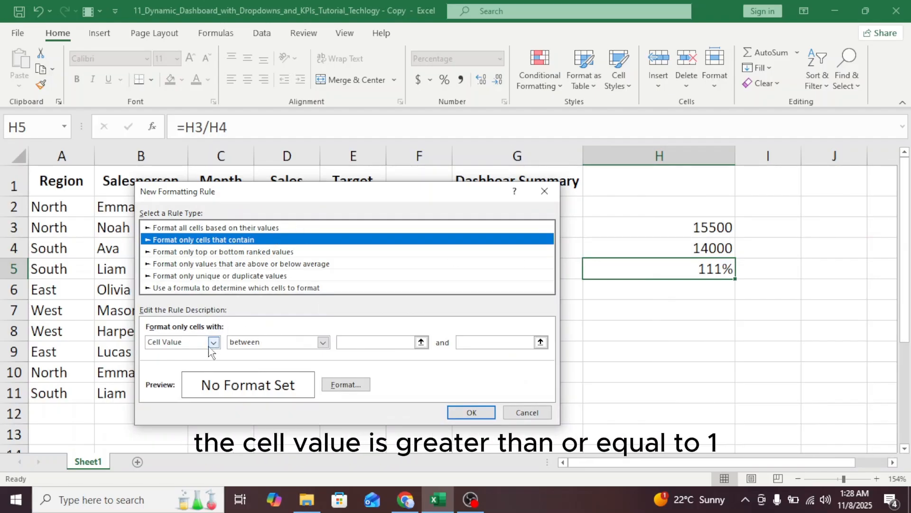
left_click(323, 343)
left_click(291, 408)
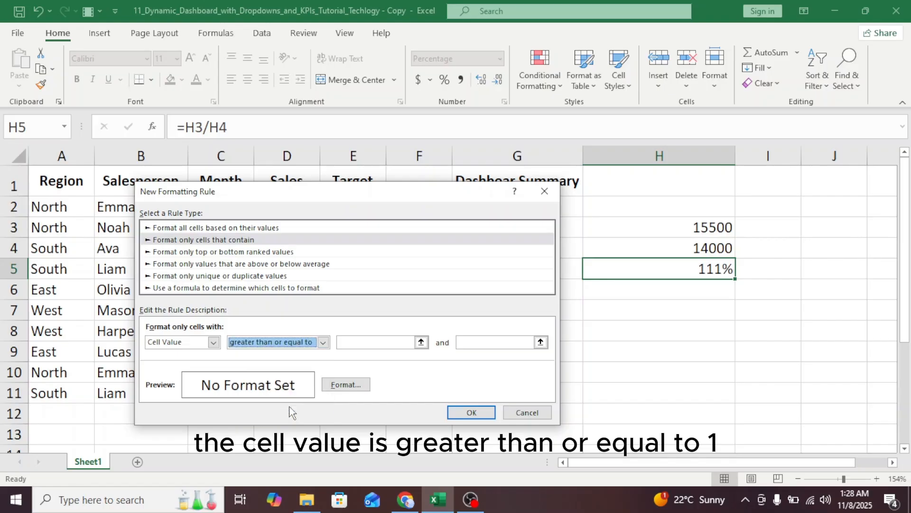
left_click(389, 344)
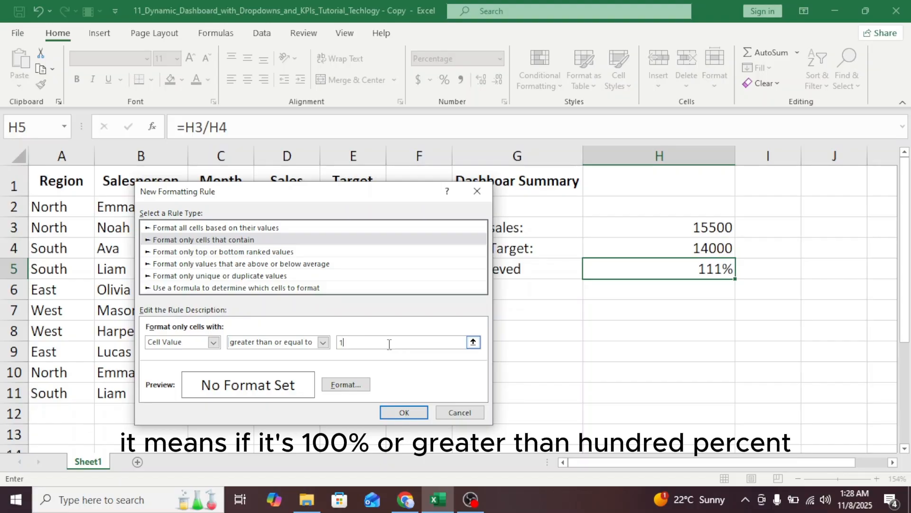
Give the greater-than-or-equal-to-1 rule a green background fill and confirm the rule.
left_click(362, 385)
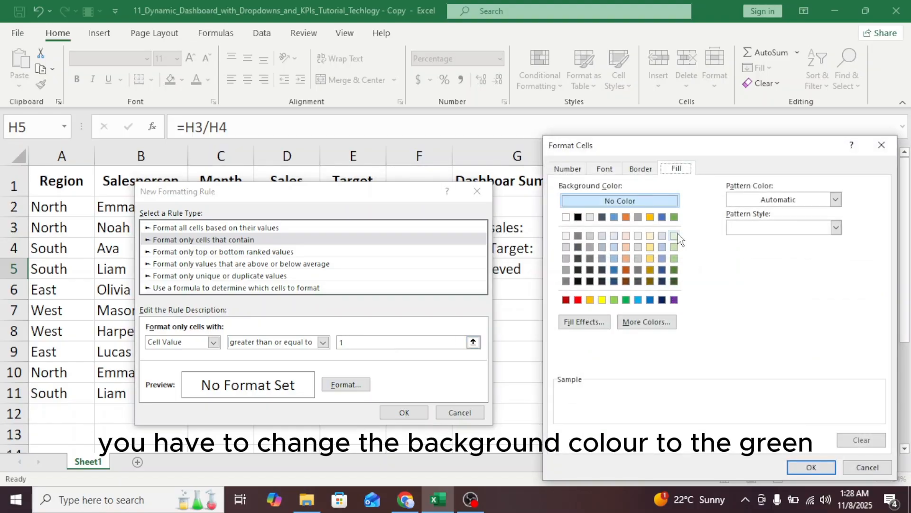
left_click(673, 218)
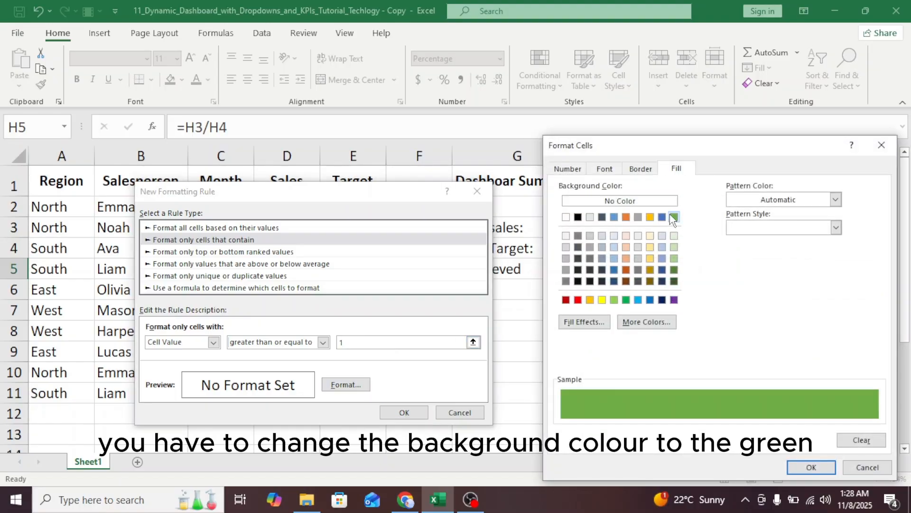
left_click(811, 468)
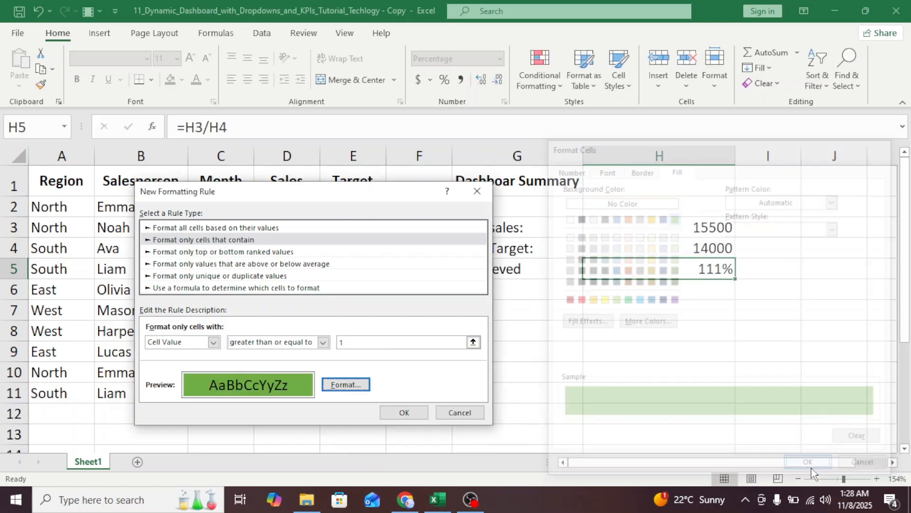
left_click(404, 412)
left_click(720, 303)
Add a second conditional formatting rule to H5 for cell values less than 1, without setting a format.
left_click(698, 269)
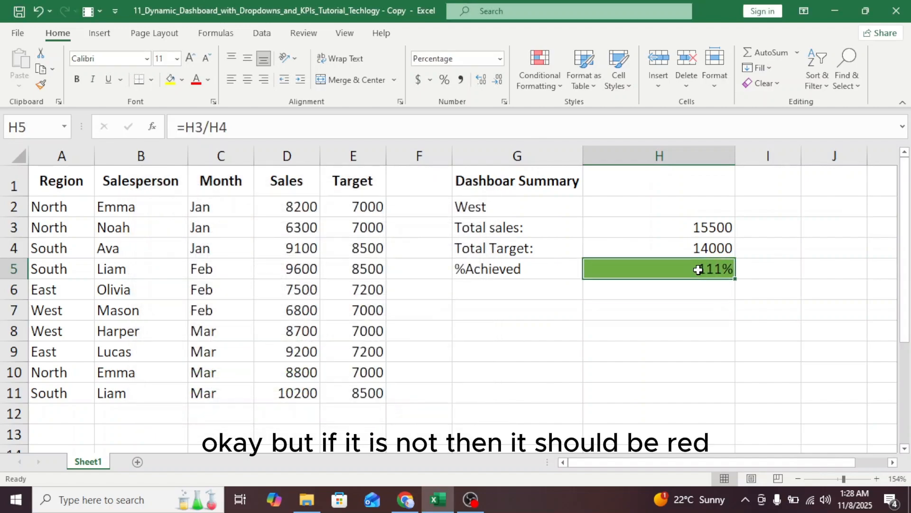
left_click(538, 71)
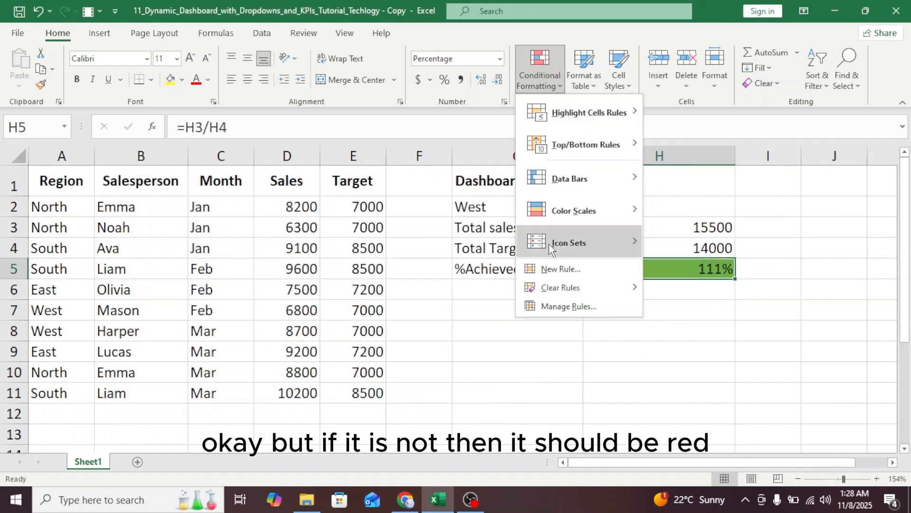
left_click(567, 274)
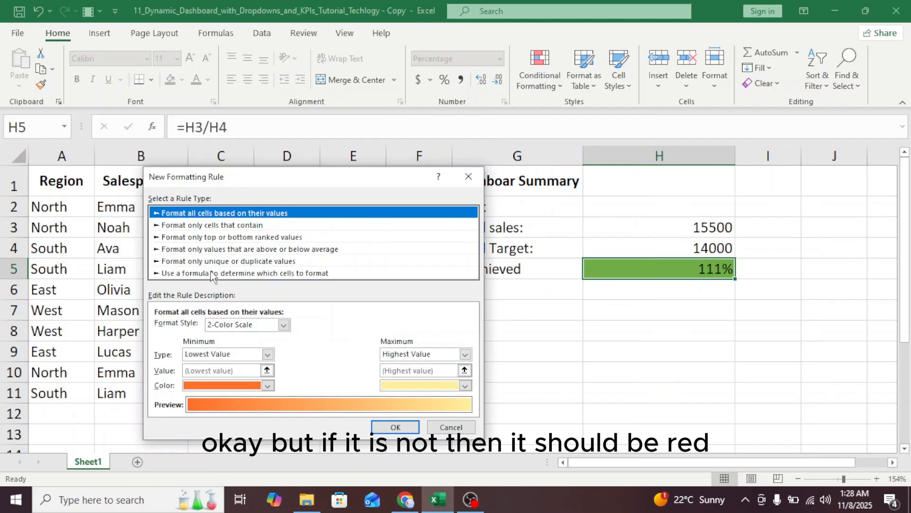
left_click(217, 227)
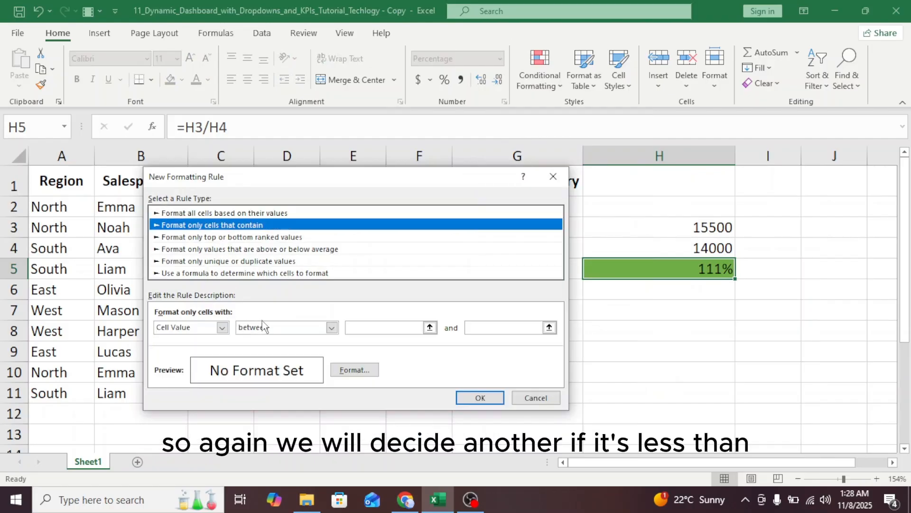
left_click(331, 328)
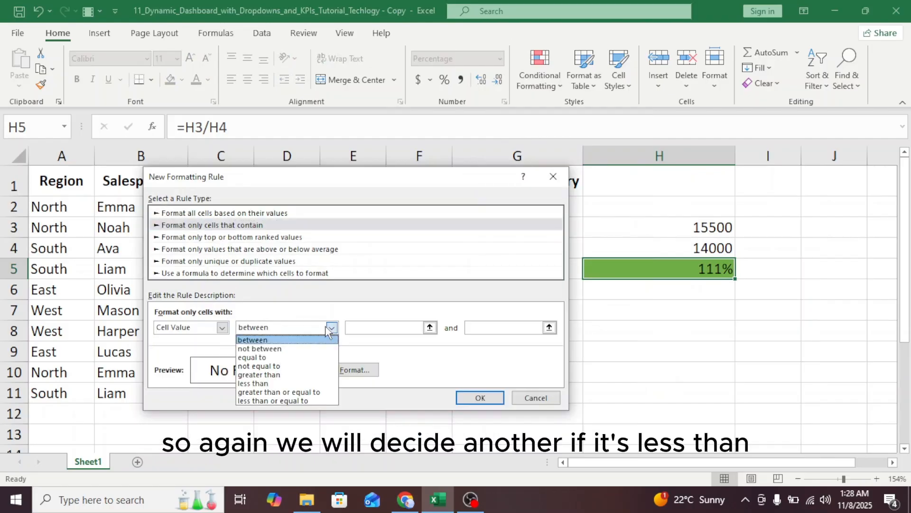
left_click(286, 383)
left_click(398, 327)
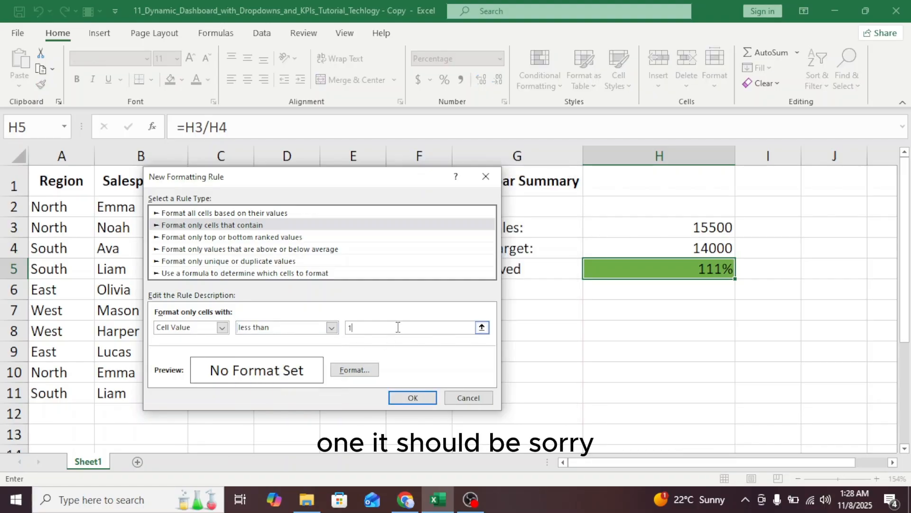
left_click(413, 399)
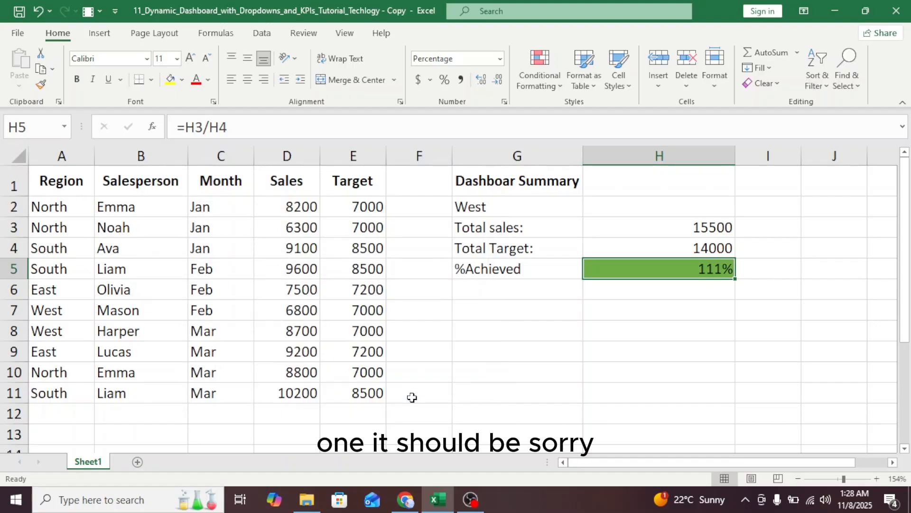
Edit the less-than-1 rule of cell H5 to use a red background fill and apply the change.
left_click(539, 78)
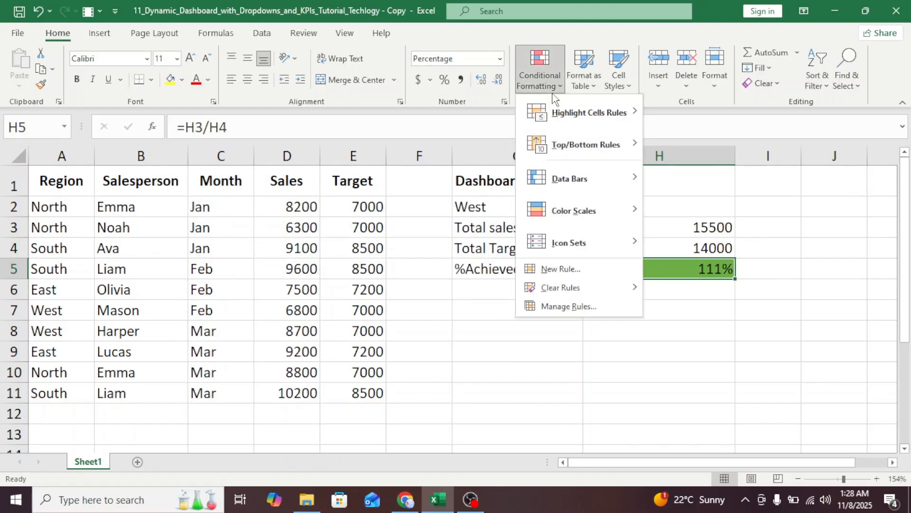
left_click(581, 307)
left_click(210, 275)
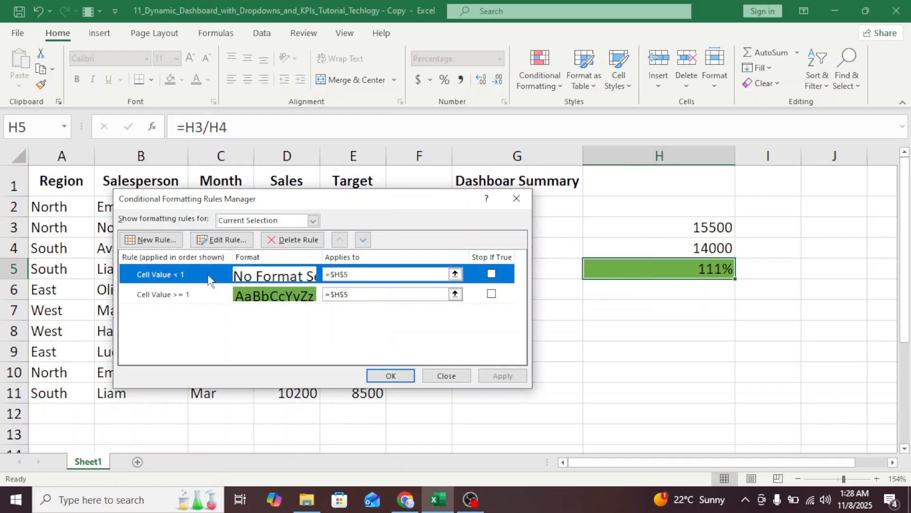
left_click(219, 239)
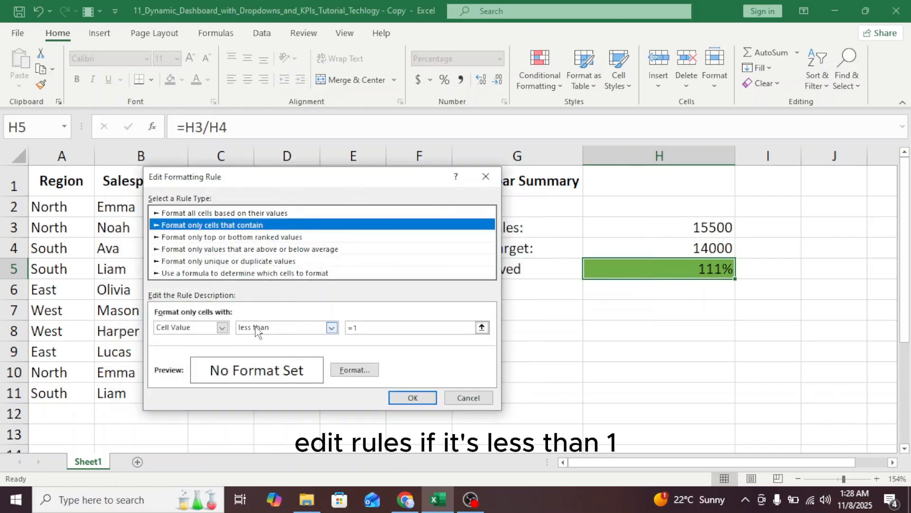
left_click(352, 374)
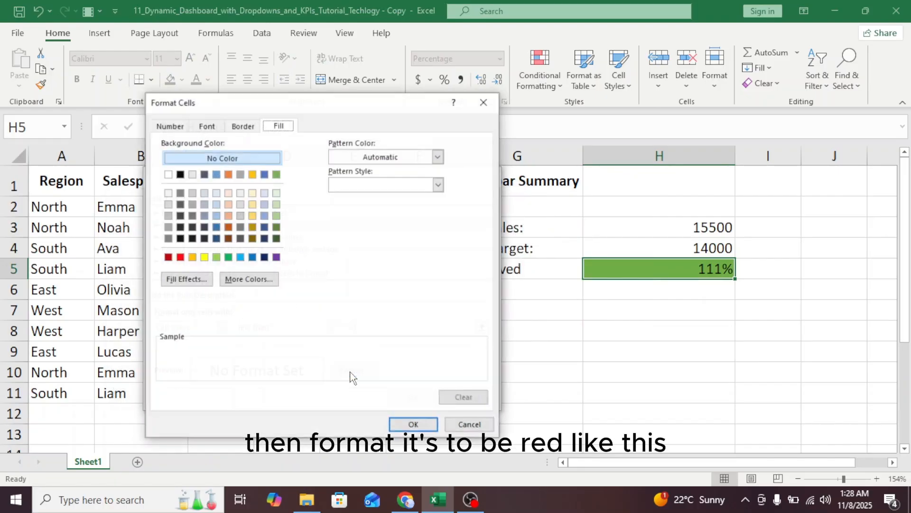
left_click(180, 257)
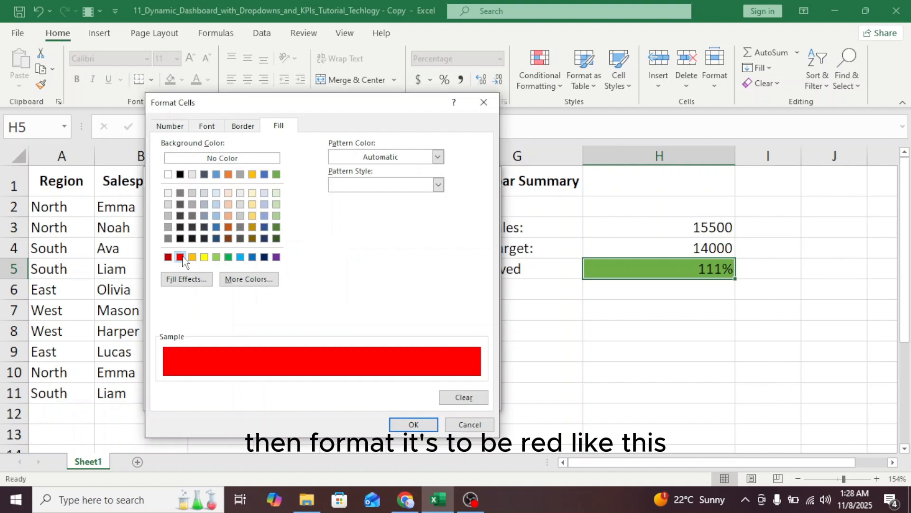
left_click(421, 427)
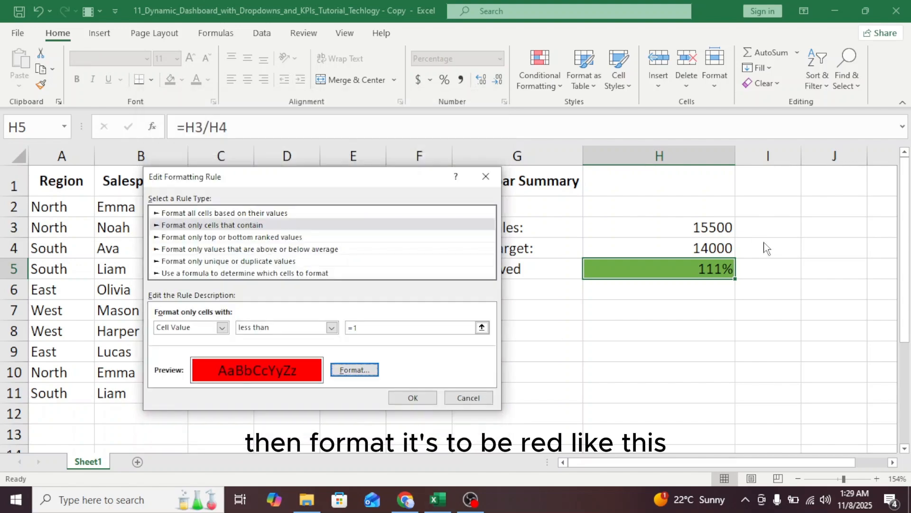
left_click(412, 397)
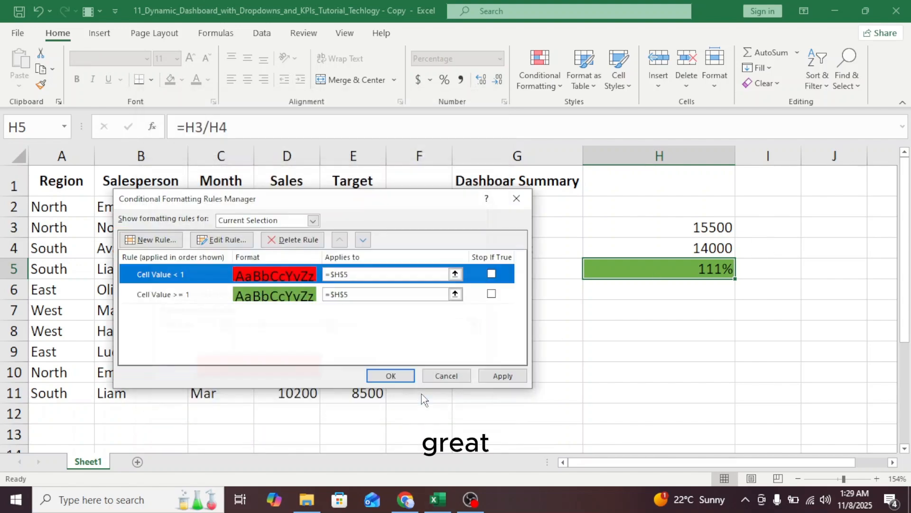
left_click(504, 375)
left_click(391, 375)
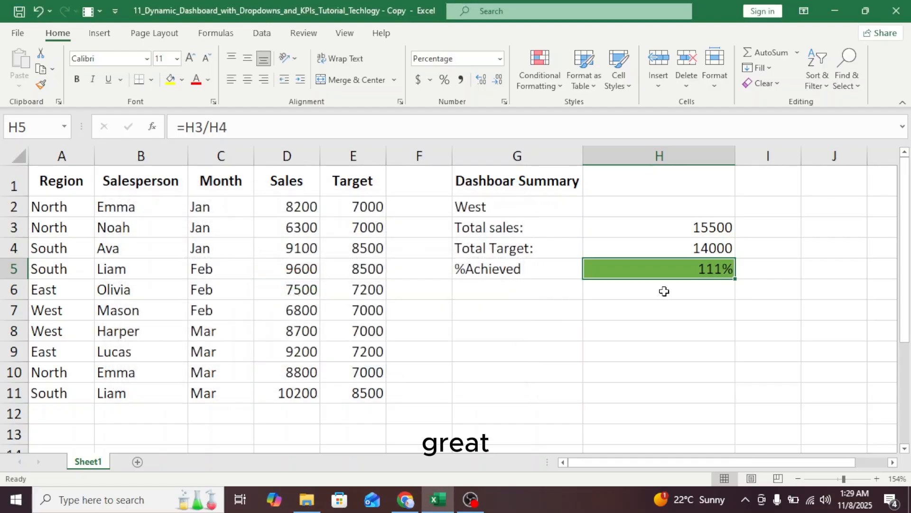
left_click(666, 291)
left_click(701, 269)
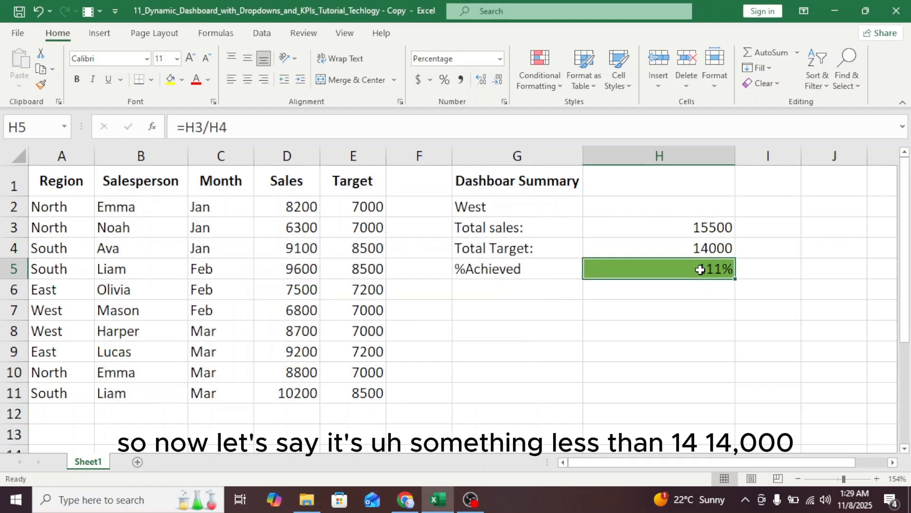
left_click(676, 231)
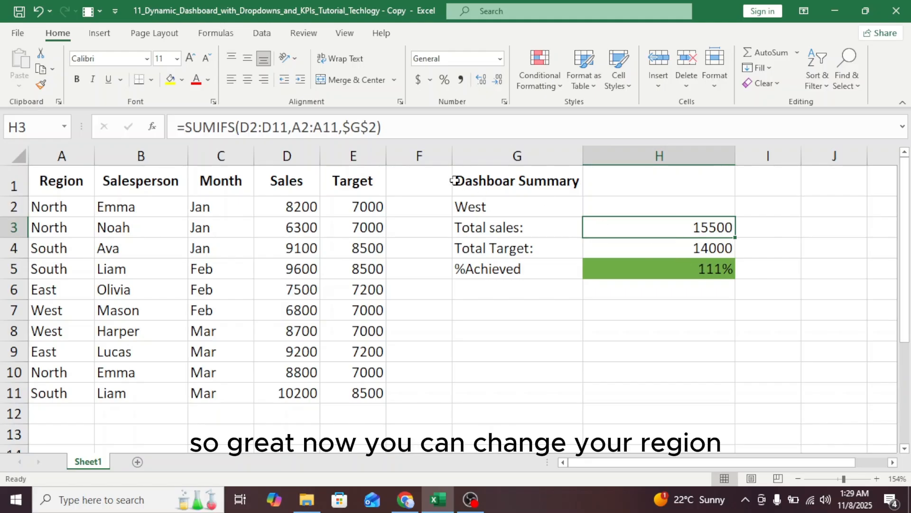
Choose North as the region in the dropdown of cell G2.
left_click(508, 202)
left_click(588, 210)
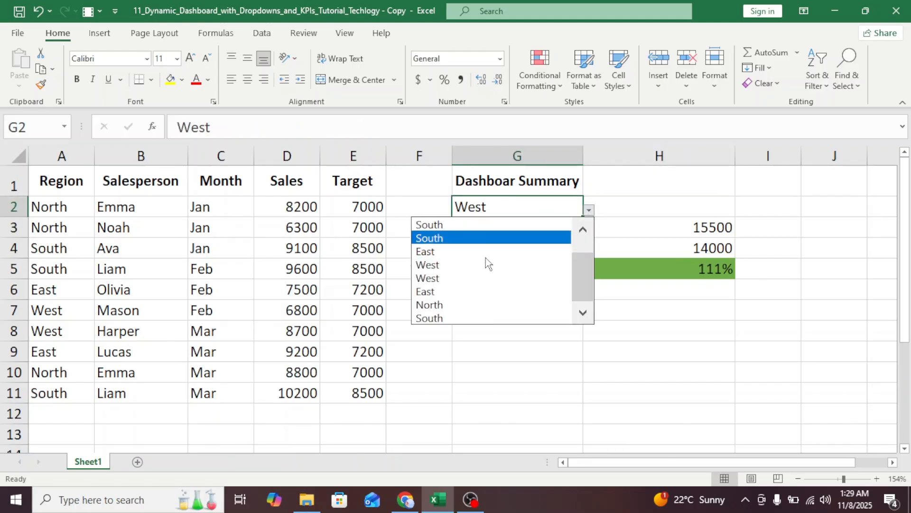
left_click(460, 298)
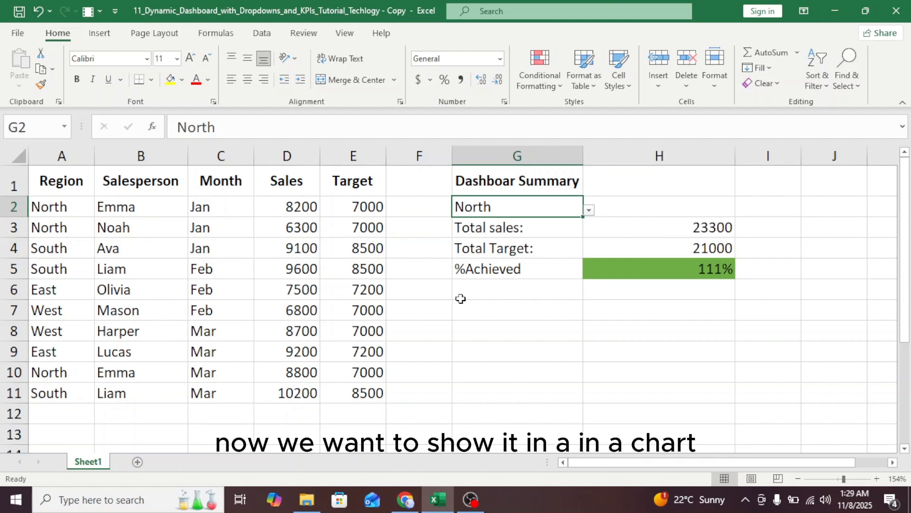
Insert a Clustered Column chart from the total sales and total target cells G3:H4.
left_click_drag(493, 228, 631, 253)
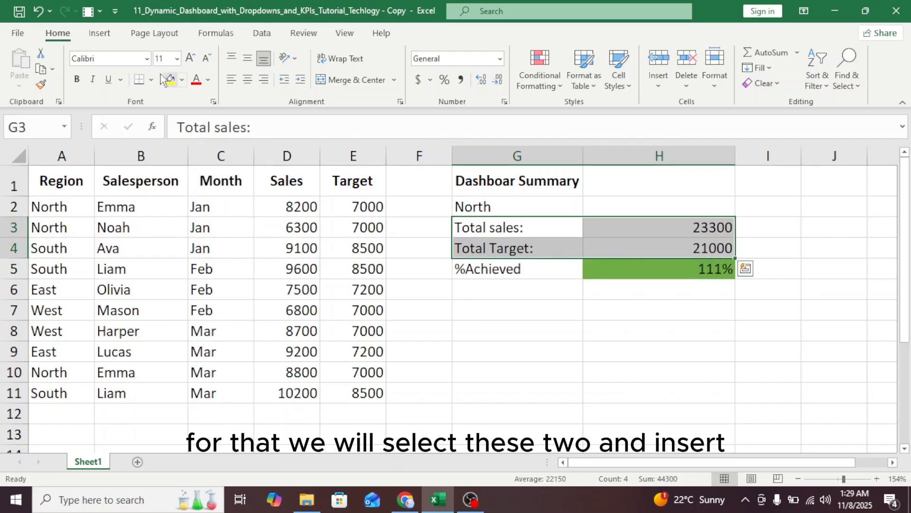
left_click(100, 34)
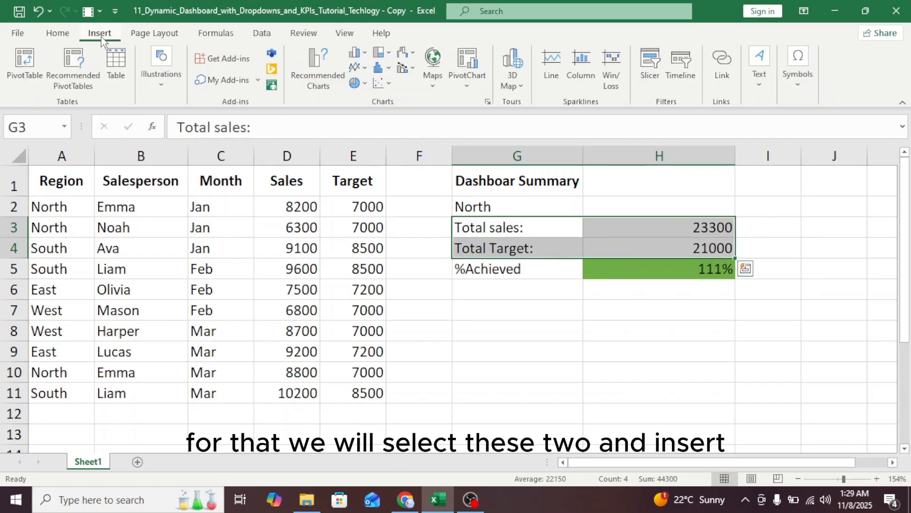
left_click(325, 85)
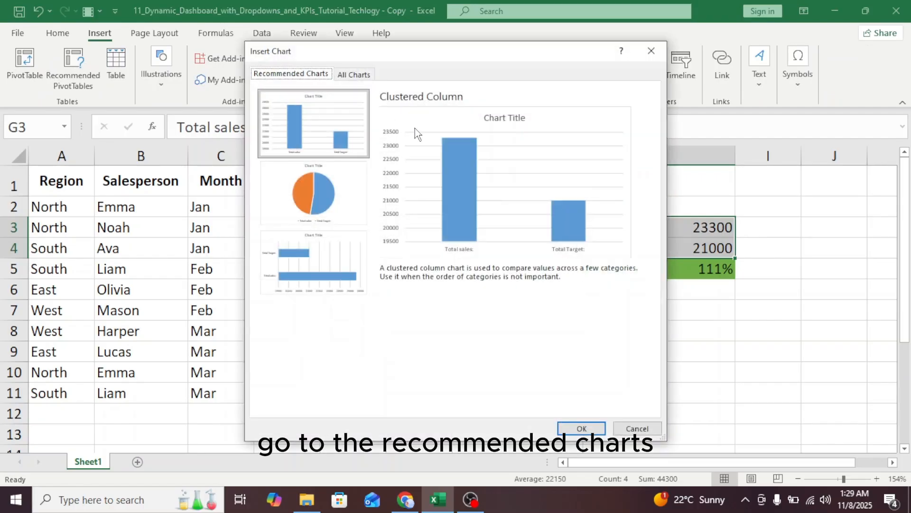
left_click(354, 73)
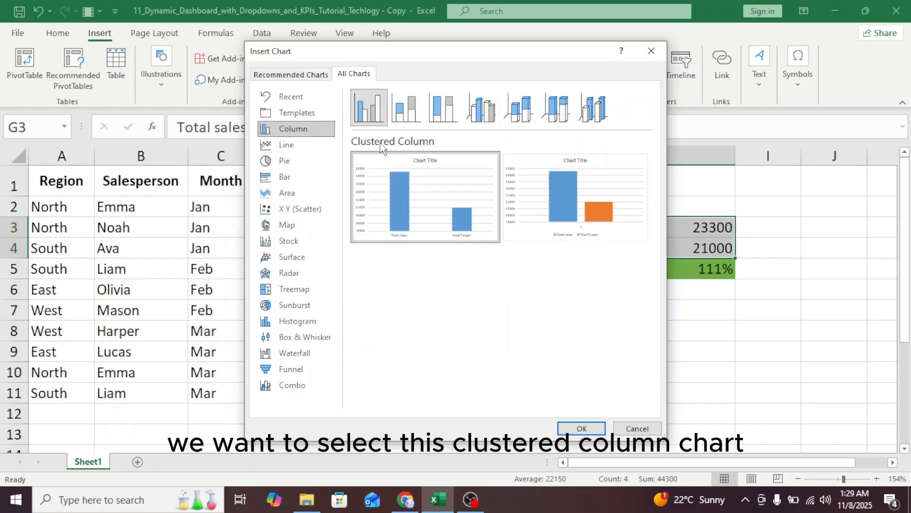
mouse_move(392, 192)
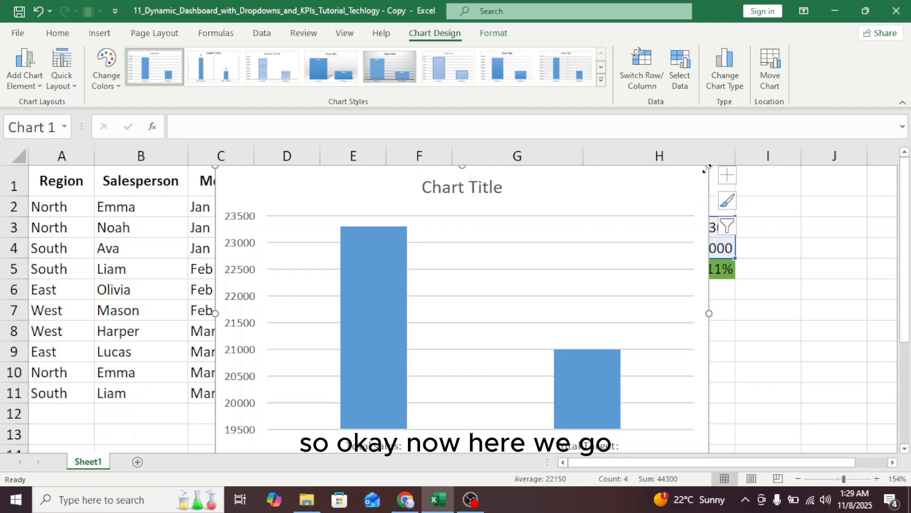
Shrink the chart and move it over the source data in columns A to F, clear of the dashboard summary.
left_click_drag(707, 167, 559, 306)
left_click_drag(460, 336, 336, 217)
left_click_drag(432, 341, 441, 355)
left_click_drag(372, 189, 355, 195)
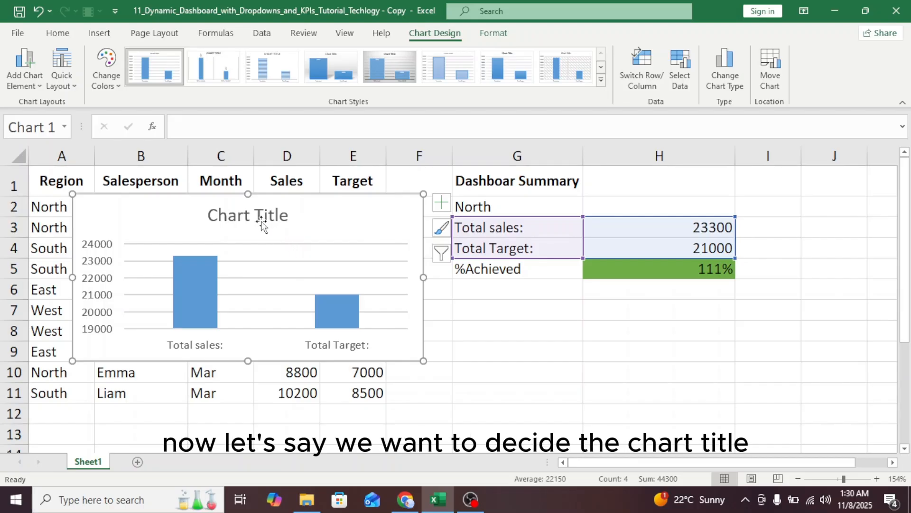
Enter the formula ="Total Sales Vs Target--"&G2 in cell G6 to build a title that follows the selected region.
left_click(245, 219)
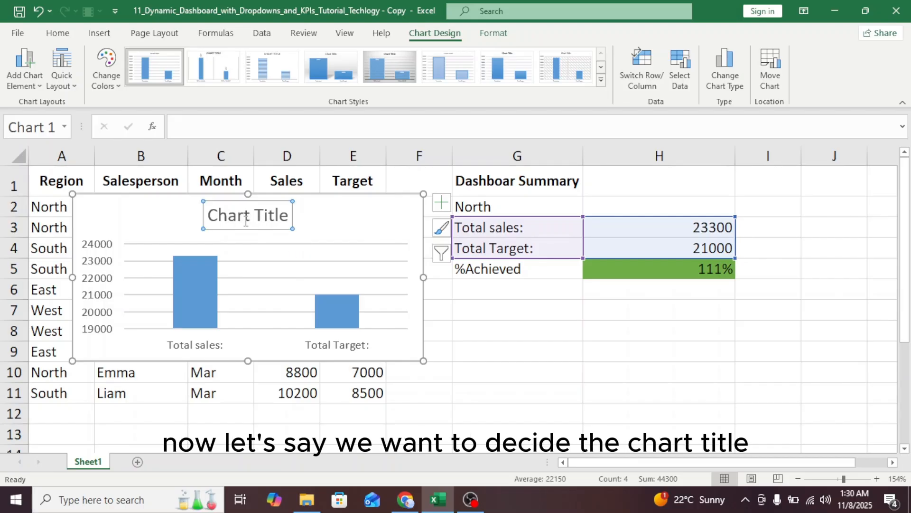
left_click(57, 33)
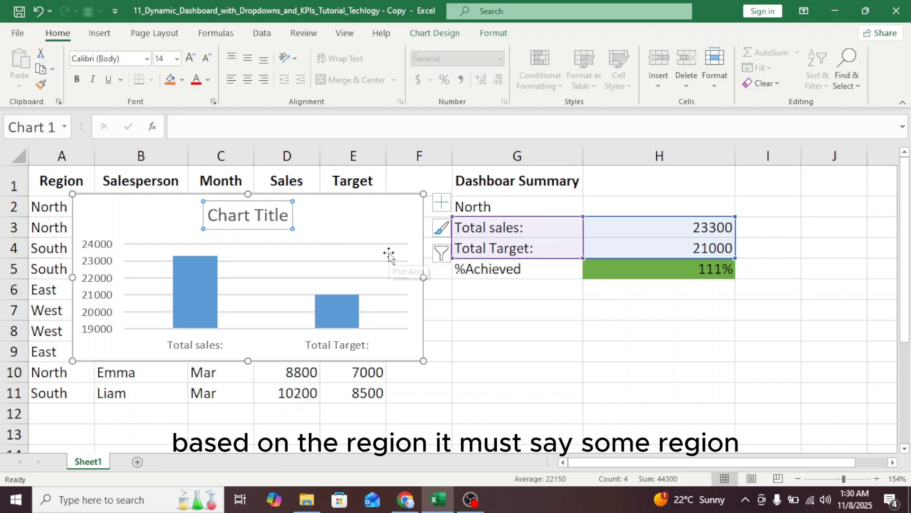
left_click(517, 293)
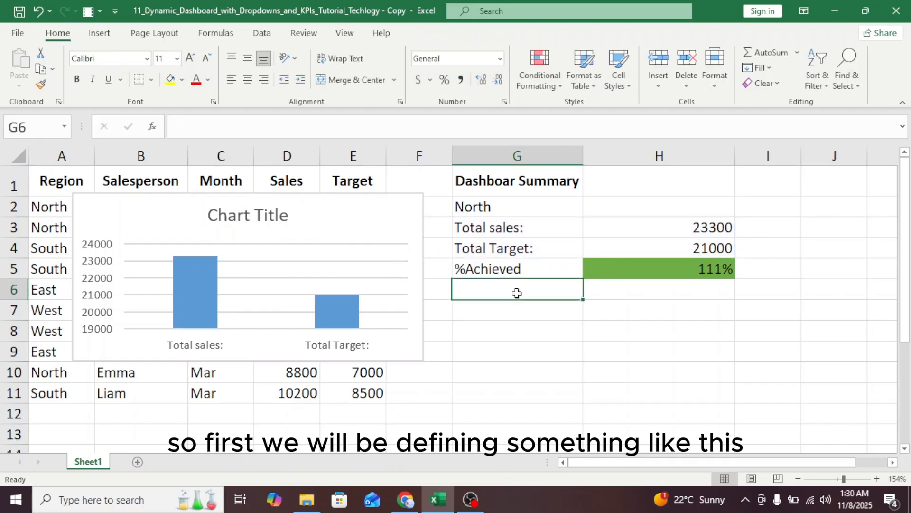
type("=")
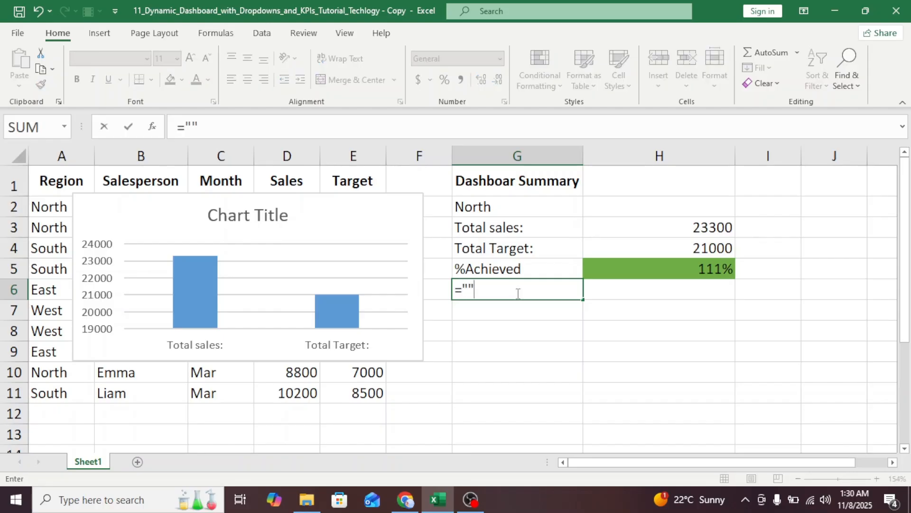
type("\"\"")
key("Left")
left_click(516, 293)
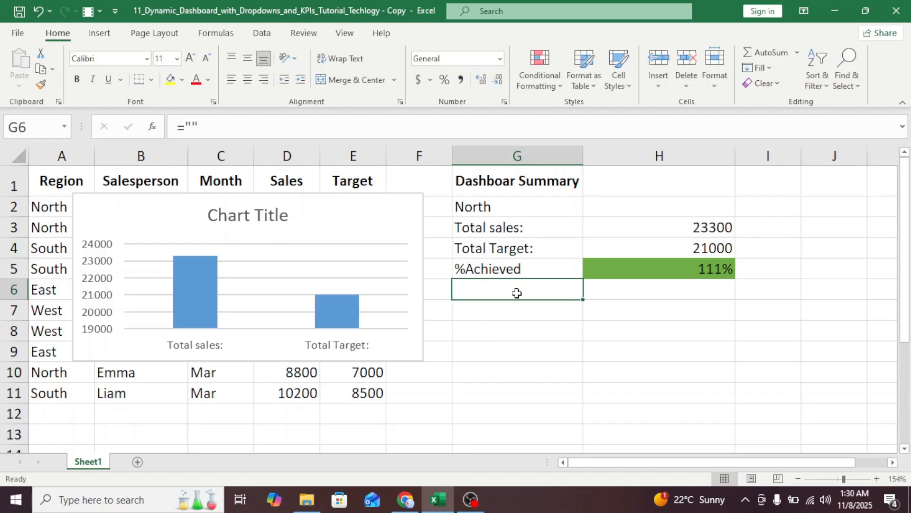
left_click(192, 126)
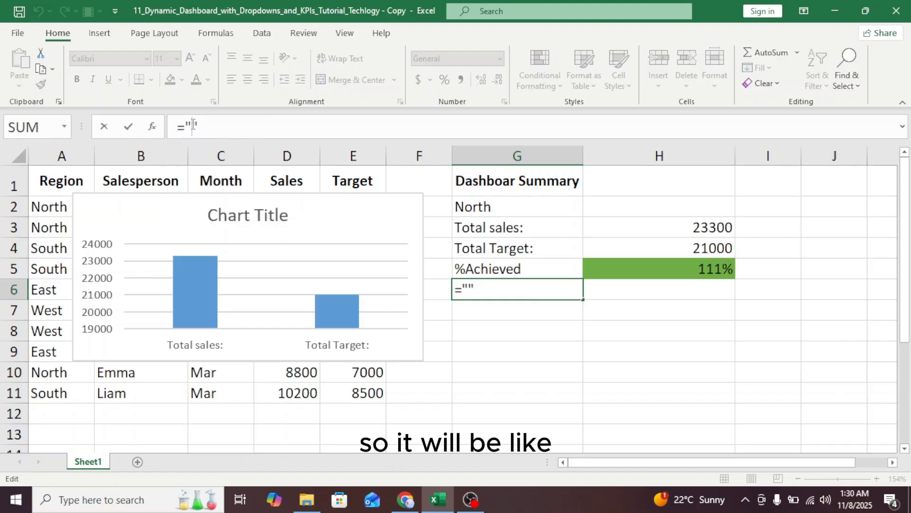
type("Total")
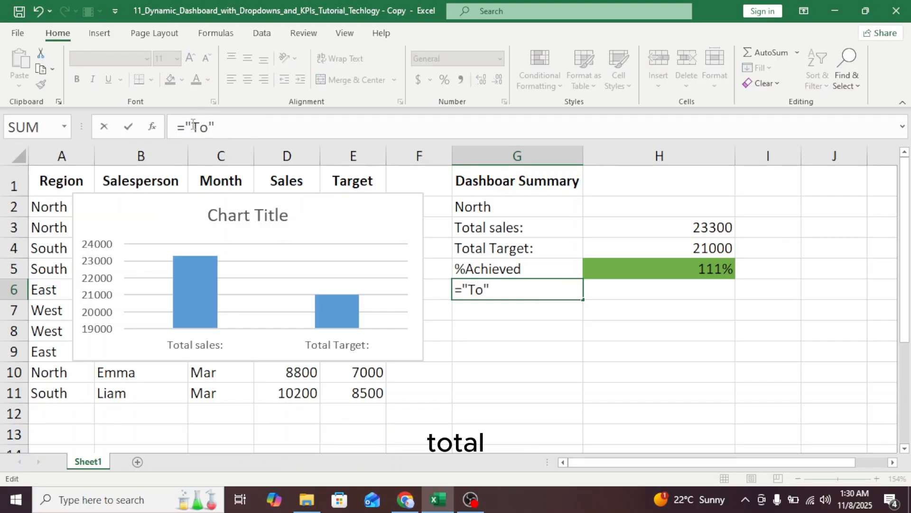
type(" Sal")
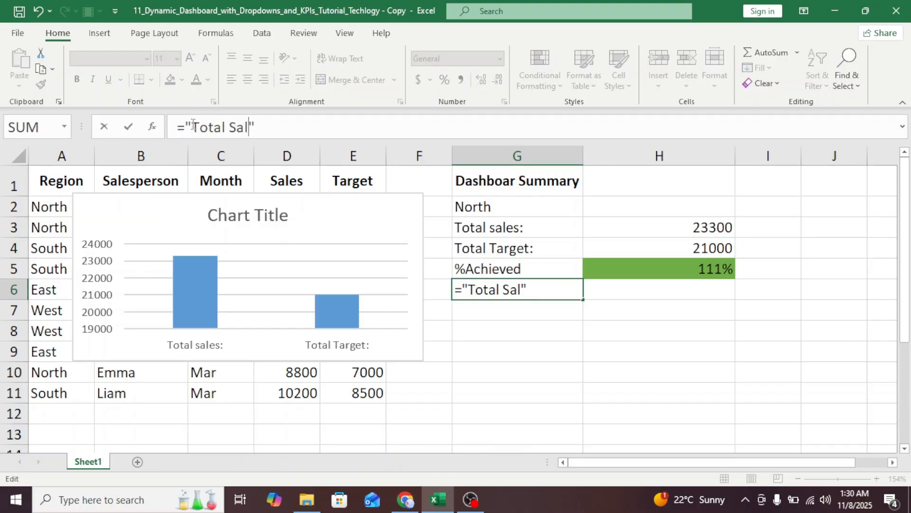
type("es V")
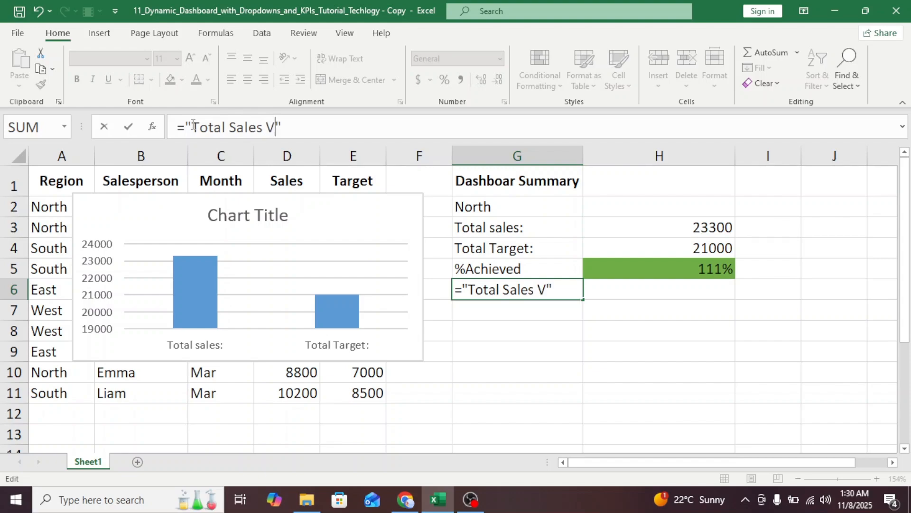
type("s  Target")
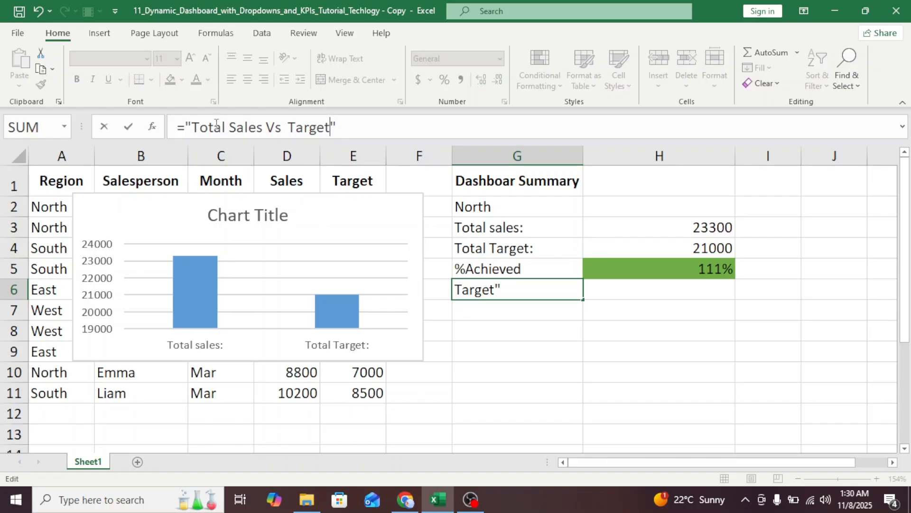
type("--")
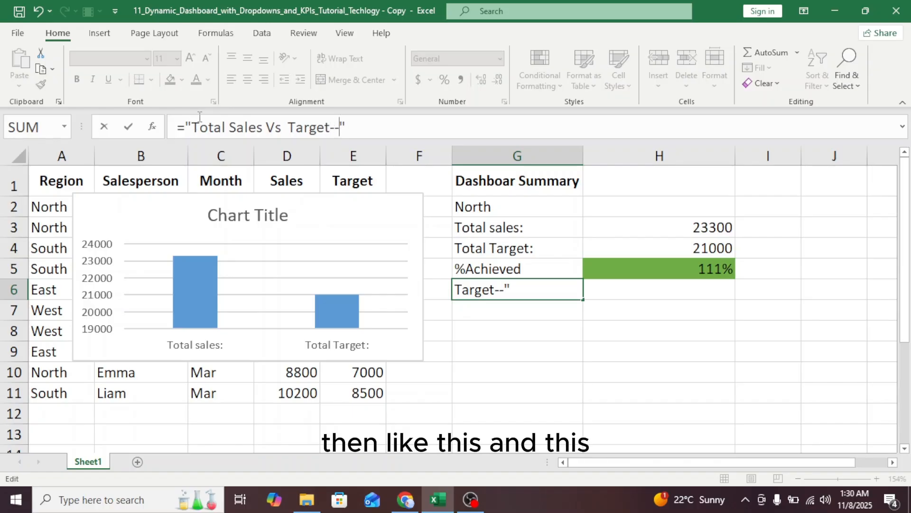
type("\"&")
left_click(484, 207)
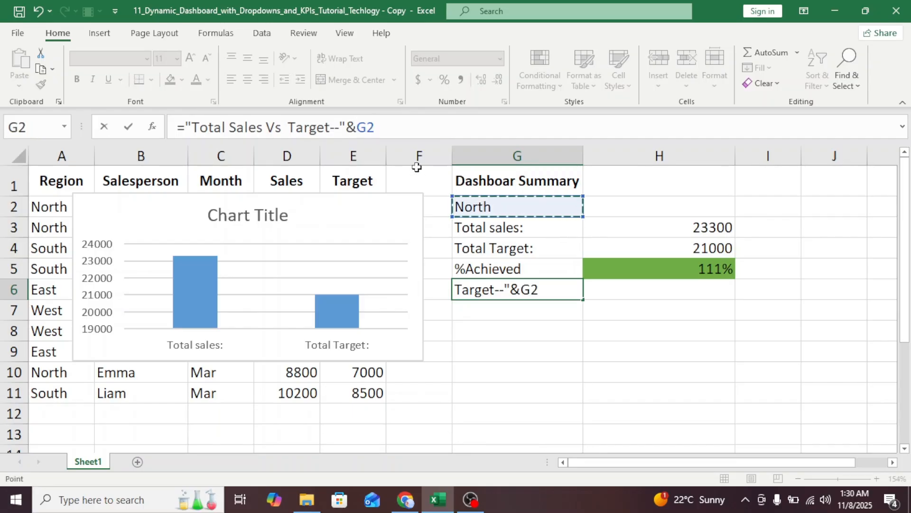
key("Return")
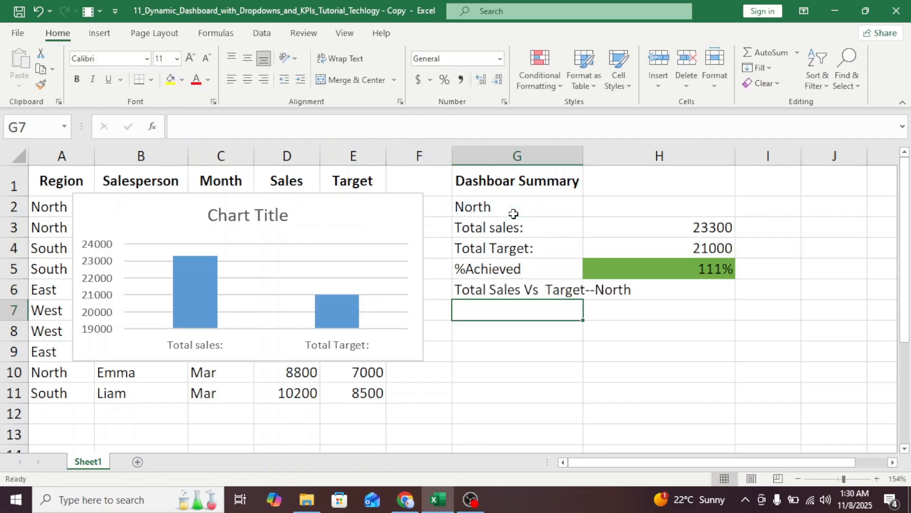
Auto-fit the width of column G so the title text in cell G6 fits inside it.
left_click(533, 290)
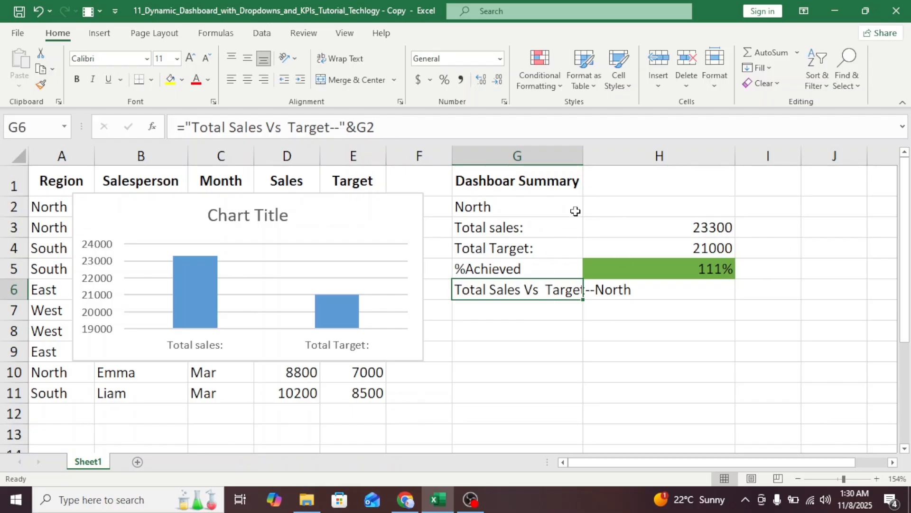
double_click(582, 158)
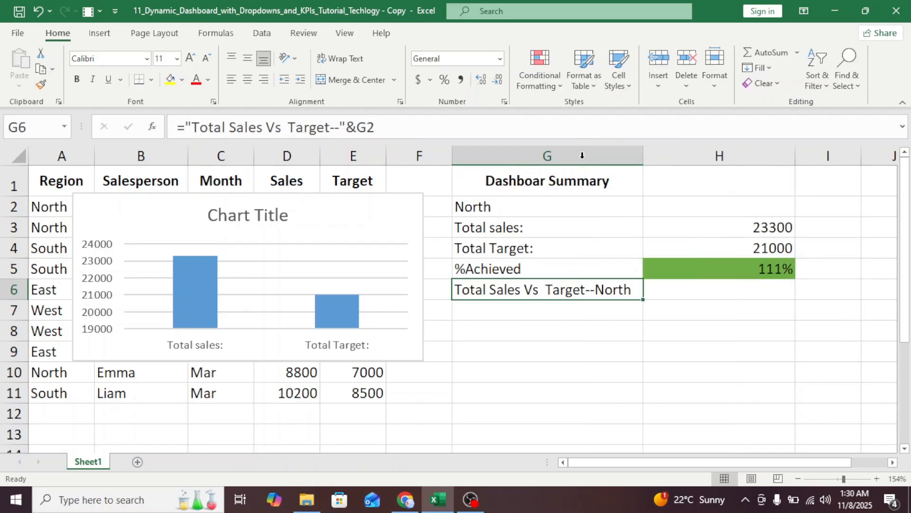
left_click(639, 371)
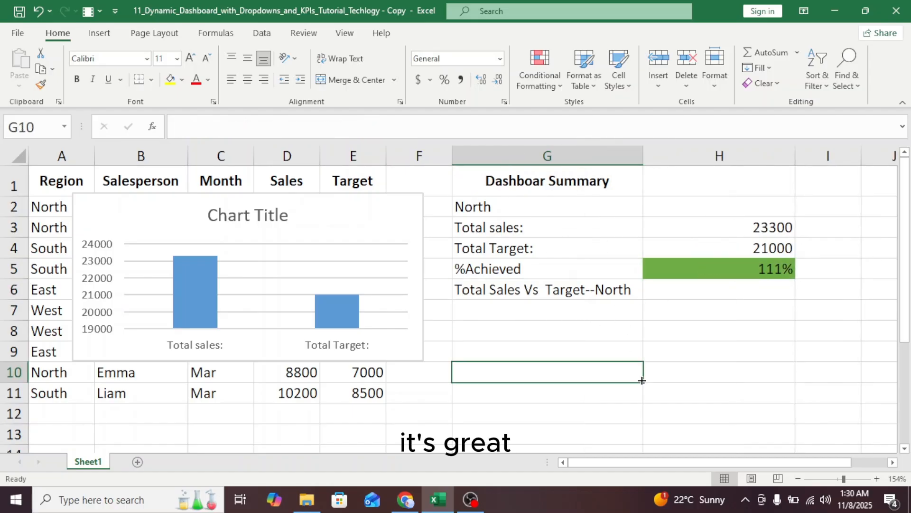
Link the chart title to the title text cell with the reference =Sheet1!$G$6.
left_click(551, 288)
left_click(250, 209)
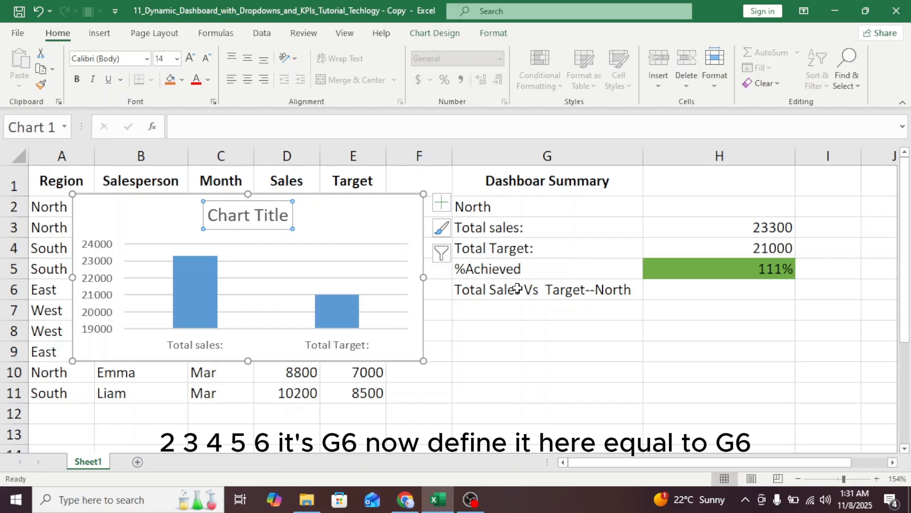
left_click(236, 130)
type("=")
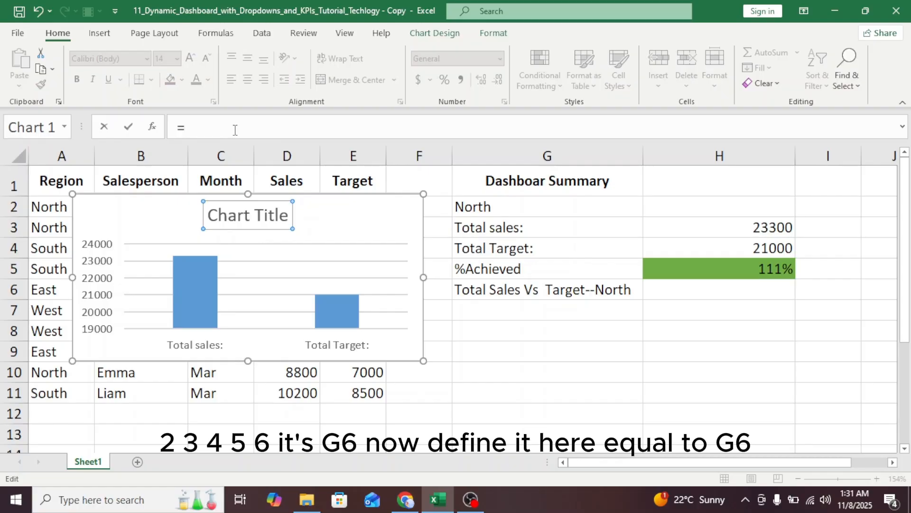
type("g6")
key("BackSpace")
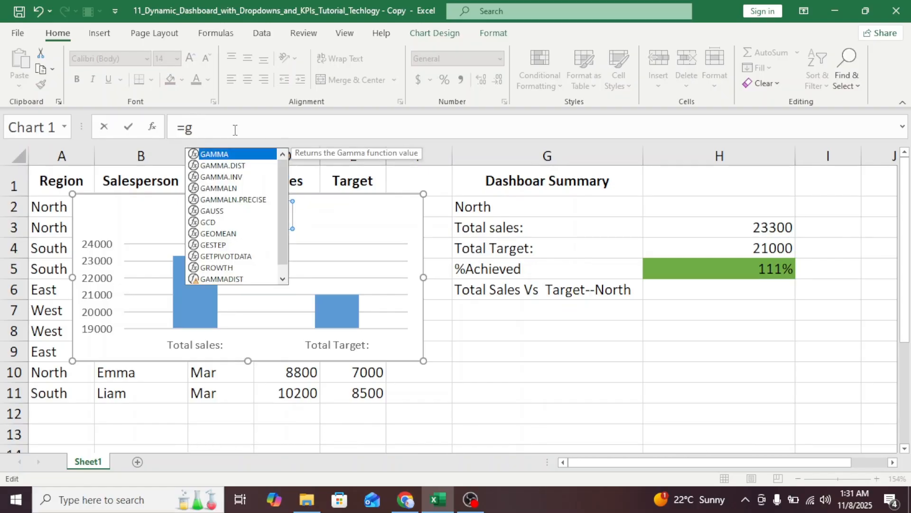
key("BackSpace")
type("G6")
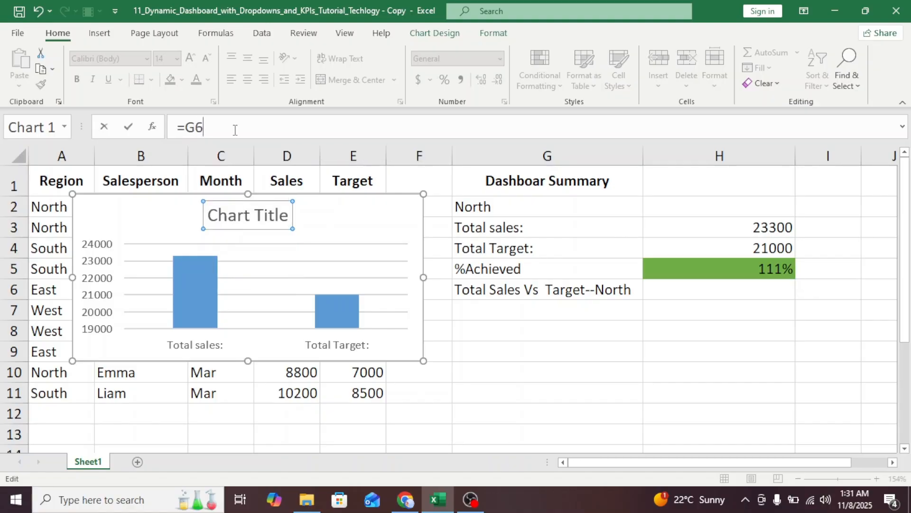
key("Return")
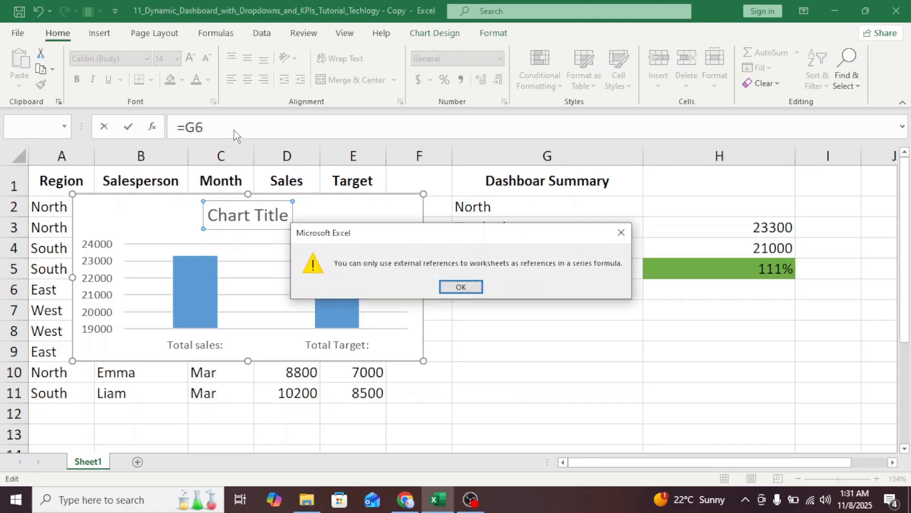
key("Return")
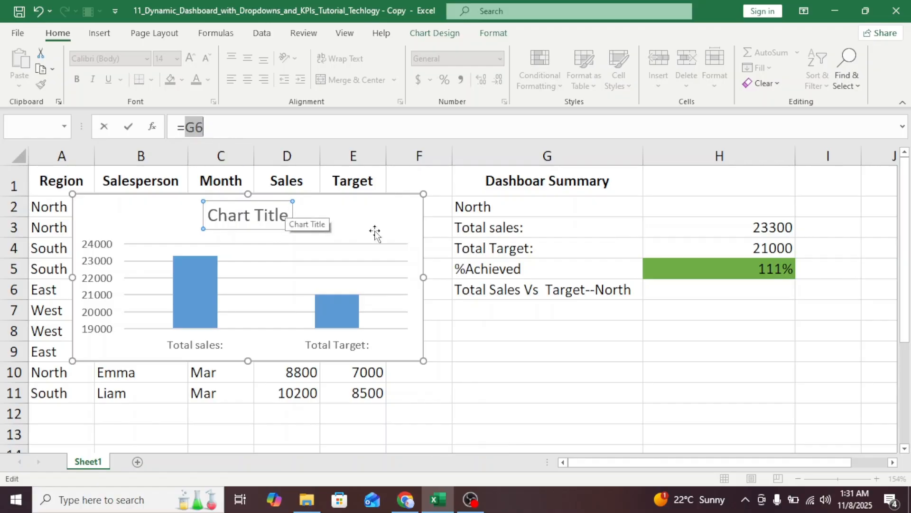
left_click(506, 288)
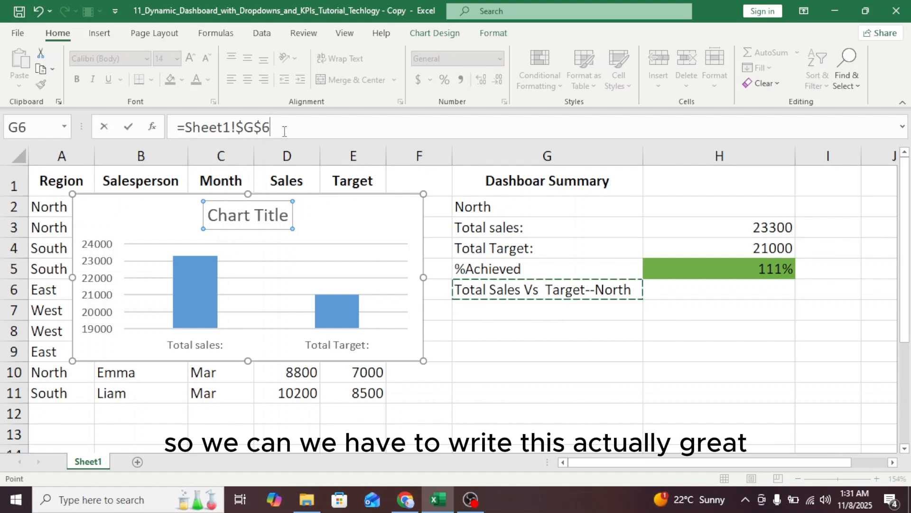
key("Return")
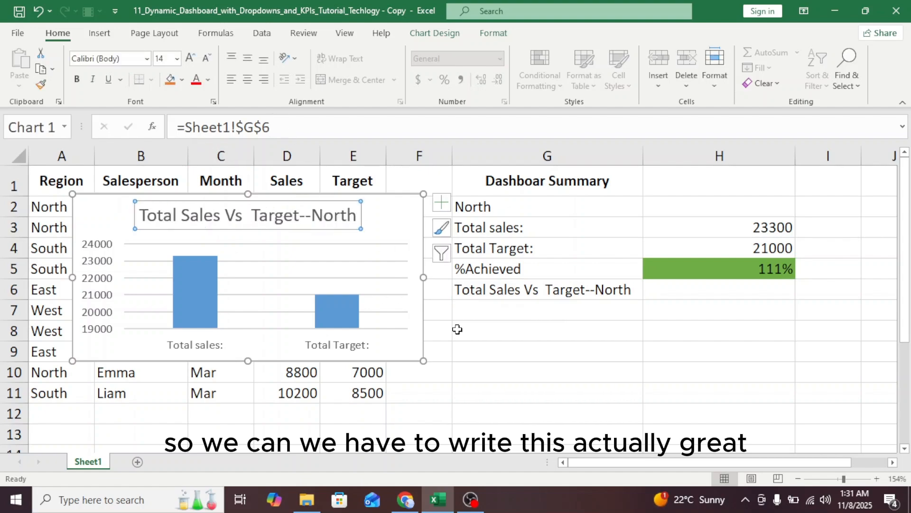
Choose West as the region in the dropdown of cell G2.
left_click(570, 203)
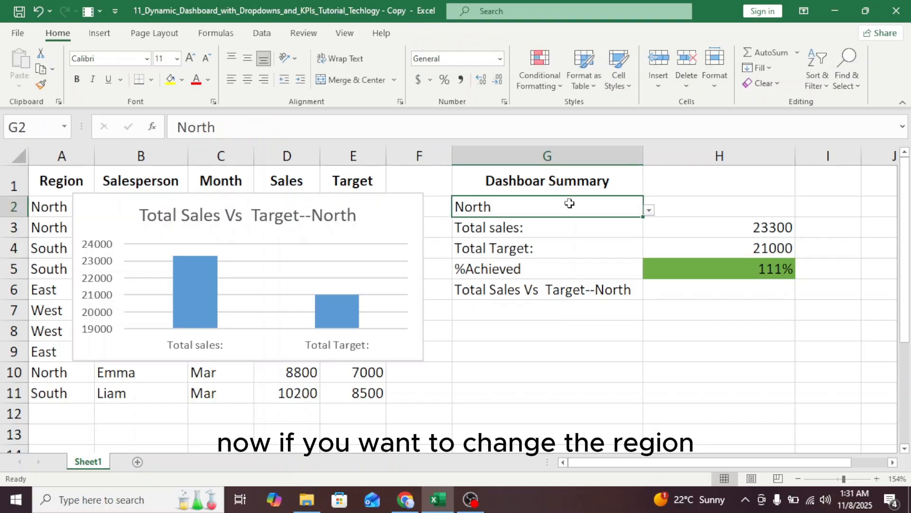
left_click(653, 213)
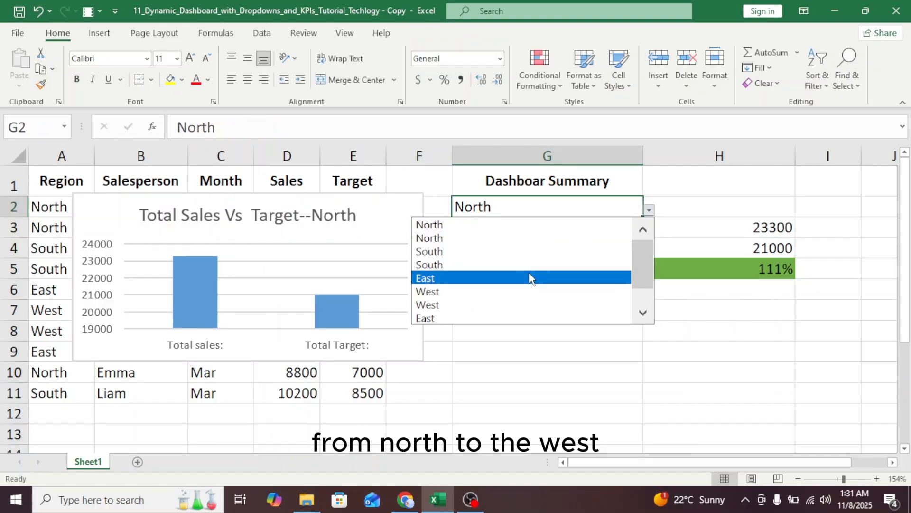
left_click(511, 291)
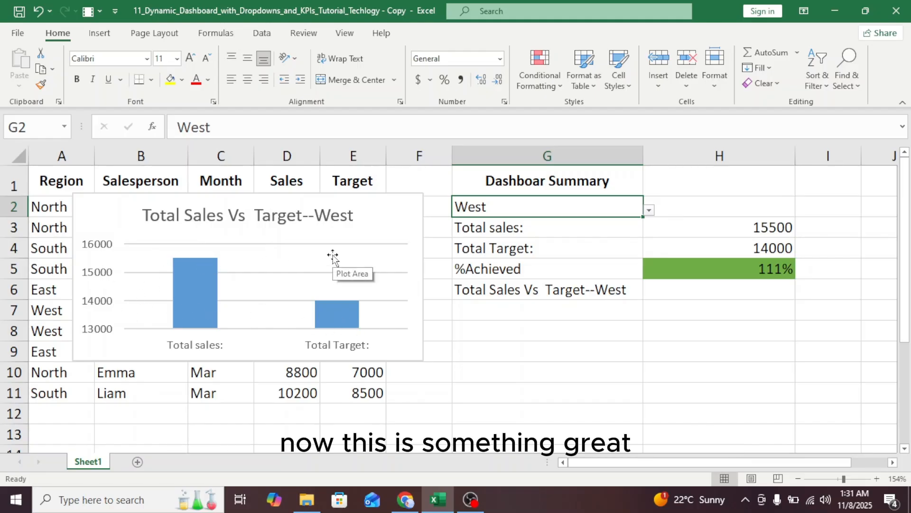
Enlarge the chart to cover the source data in columns A to F, from row 1 down to row 12.
left_click(394, 209)
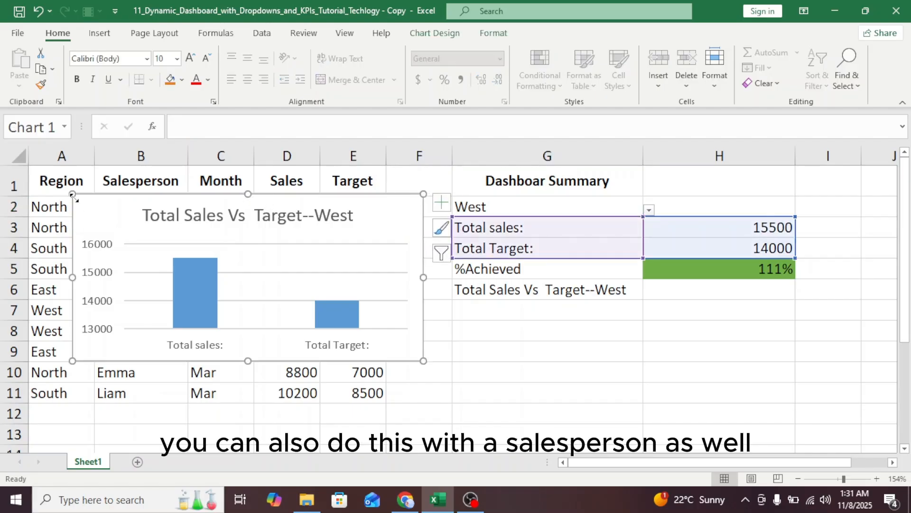
left_click_drag(72, 195, 30, 165)
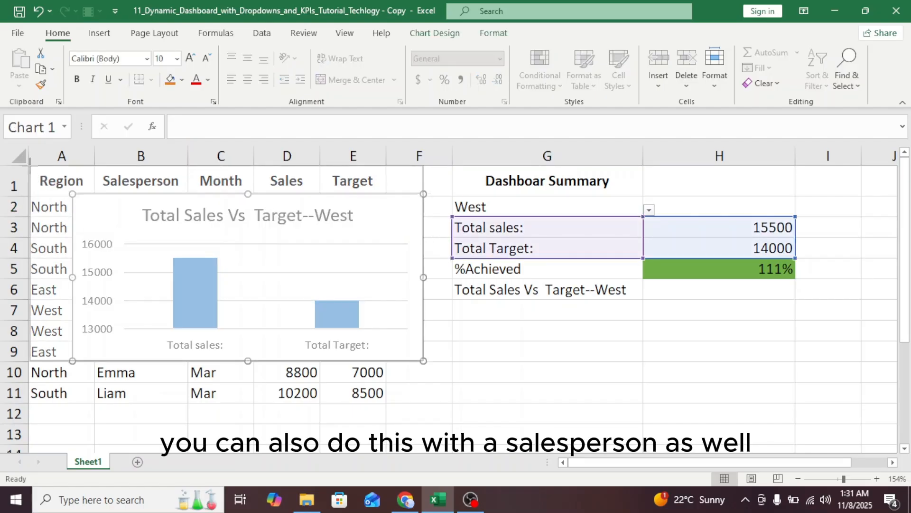
left_click_drag(422, 361, 439, 408)
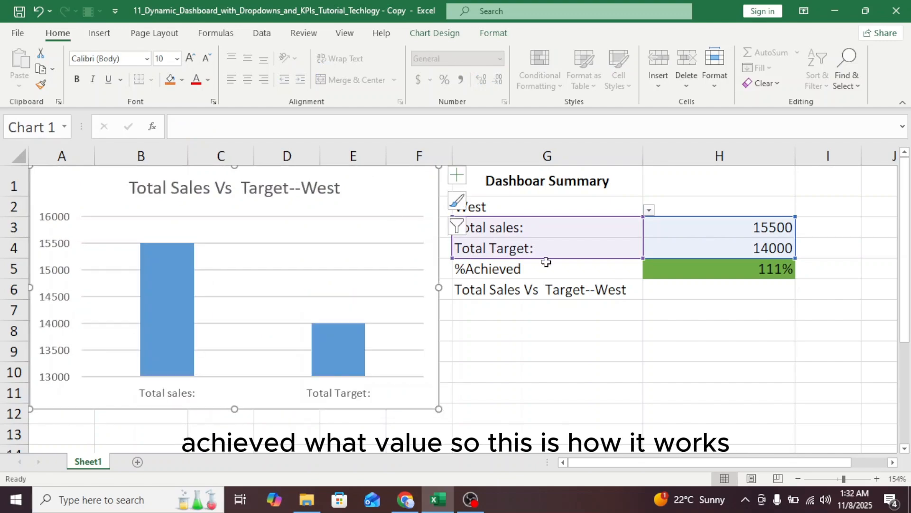
left_click(607, 347)
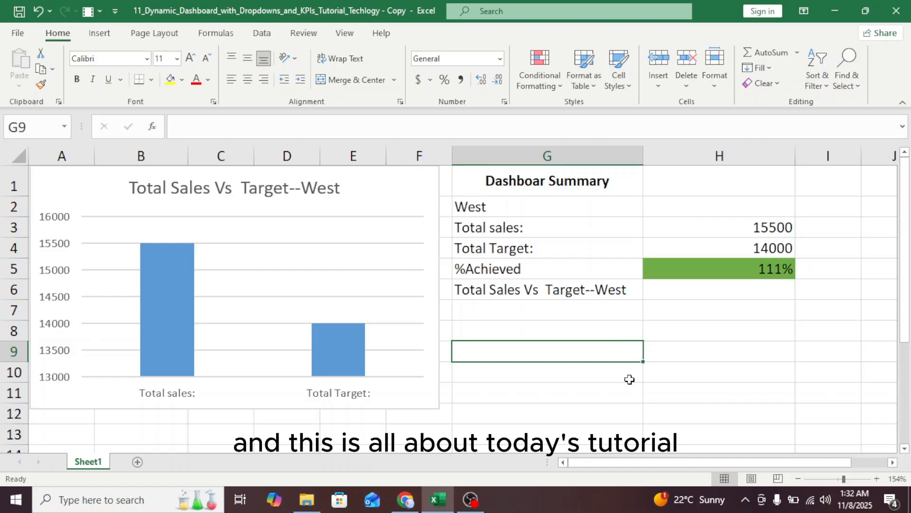
Switch the dashboard region in cell G2 to South and leave the chart deselected.
left_click(626, 207)
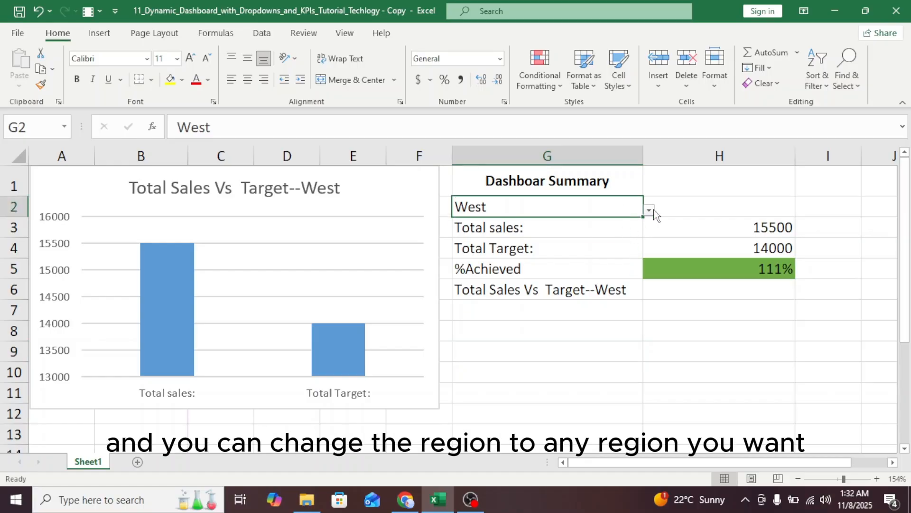
left_click(650, 210)
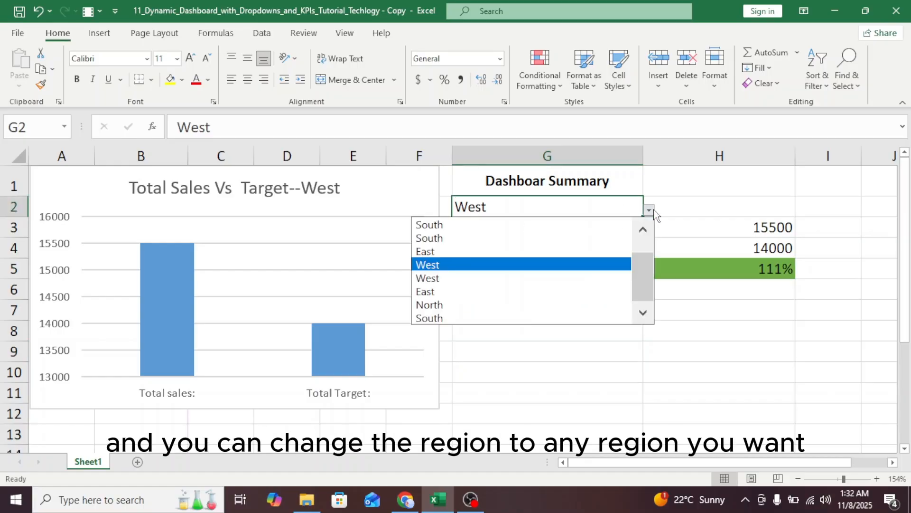
left_click(498, 312)
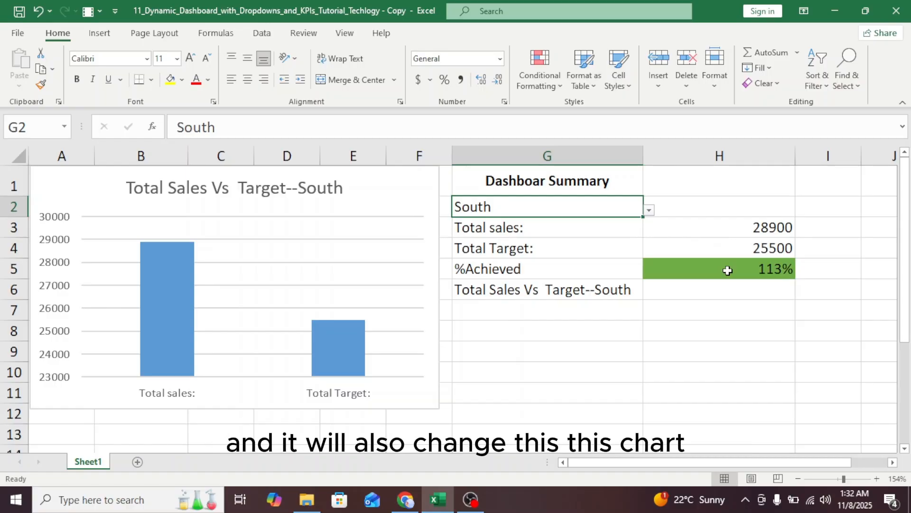
left_click(378, 189)
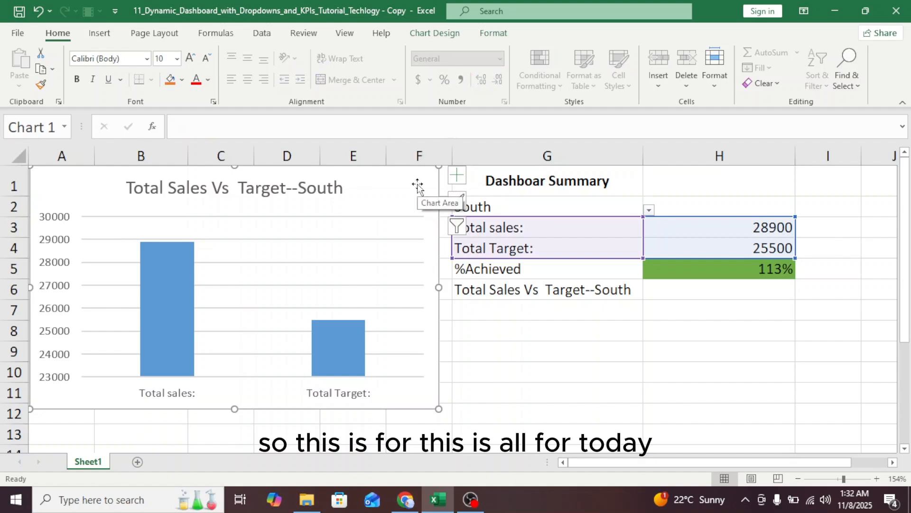
left_click(603, 344)
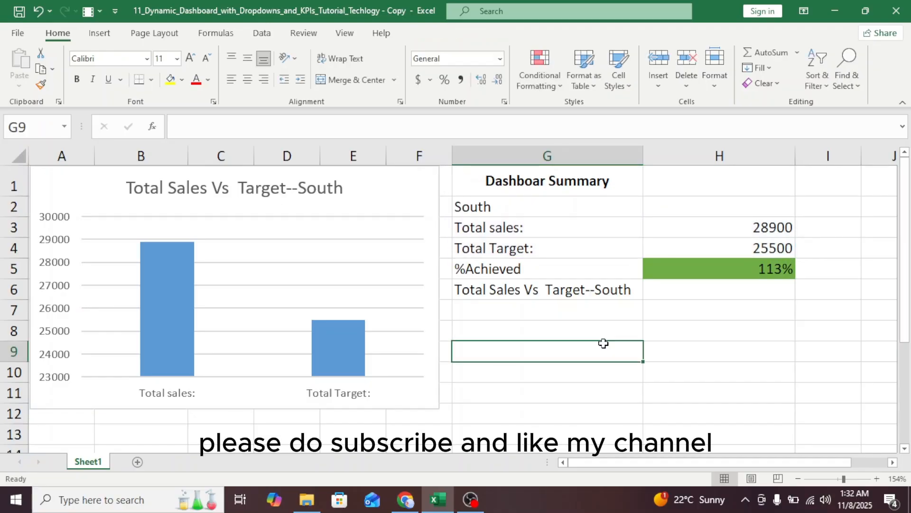